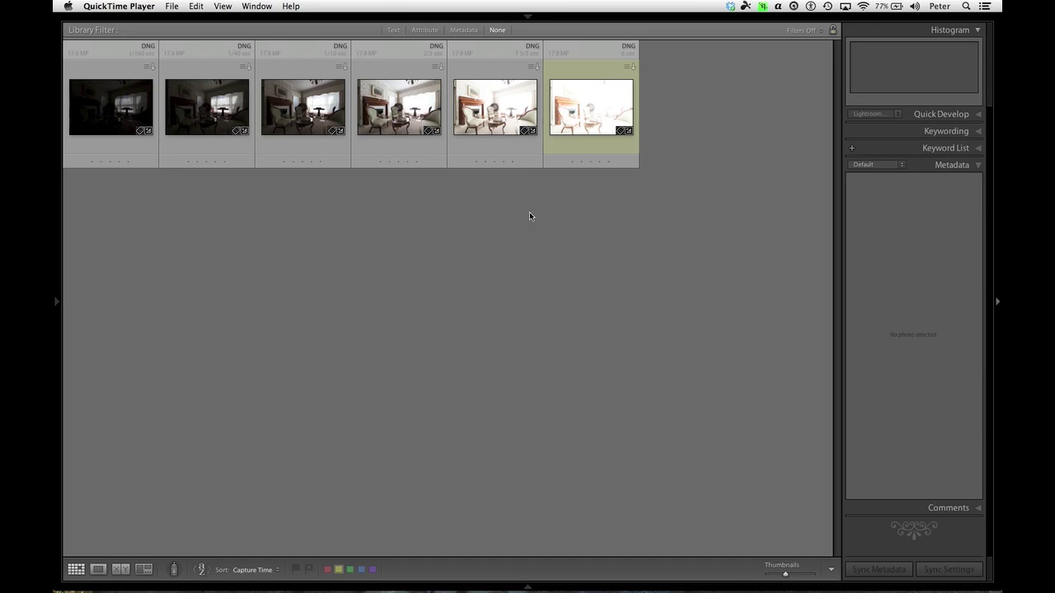
Review each bracketed exposure full size in Loupe view and settle on _MG_0946 (0.4 sec).
double_click(116, 117)
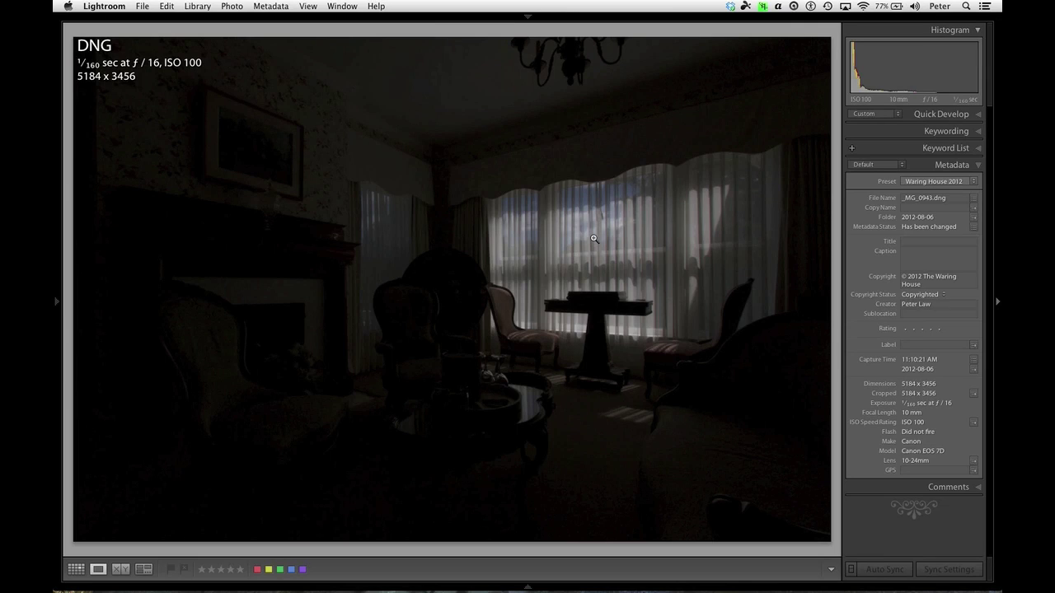
key(Right)
key(Right)
key(Right)
key(Right)
key(Right)
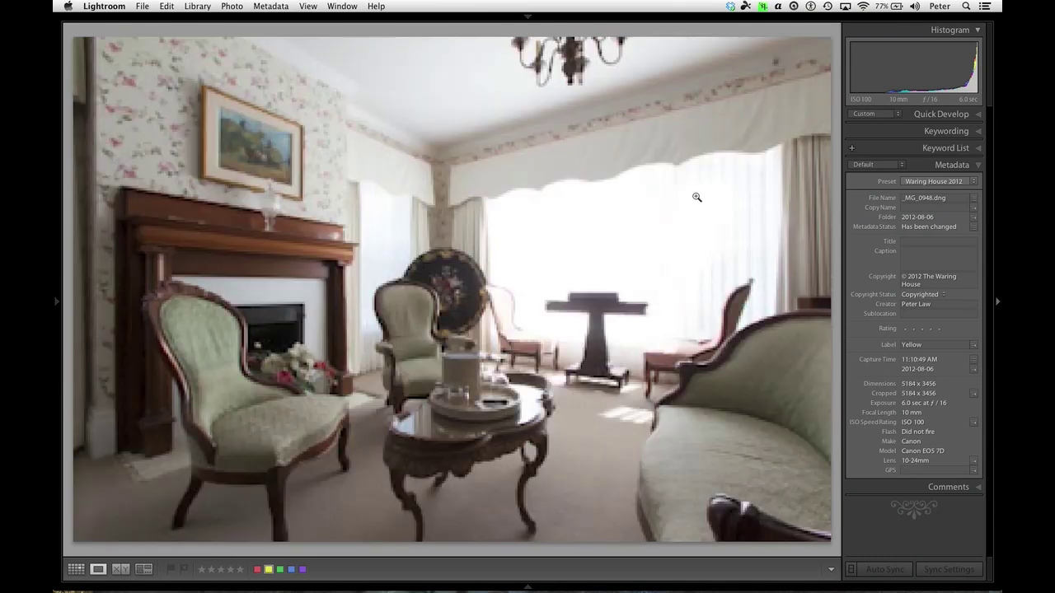
key(Left)
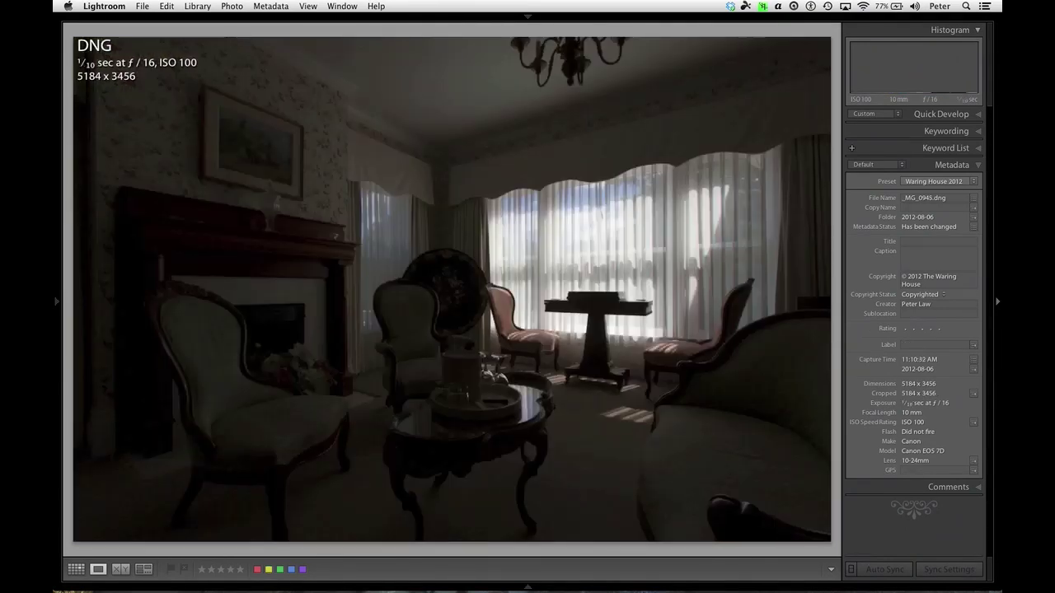
key(Right)
key(Right)
key(Right)
key(Right)
key(Right)
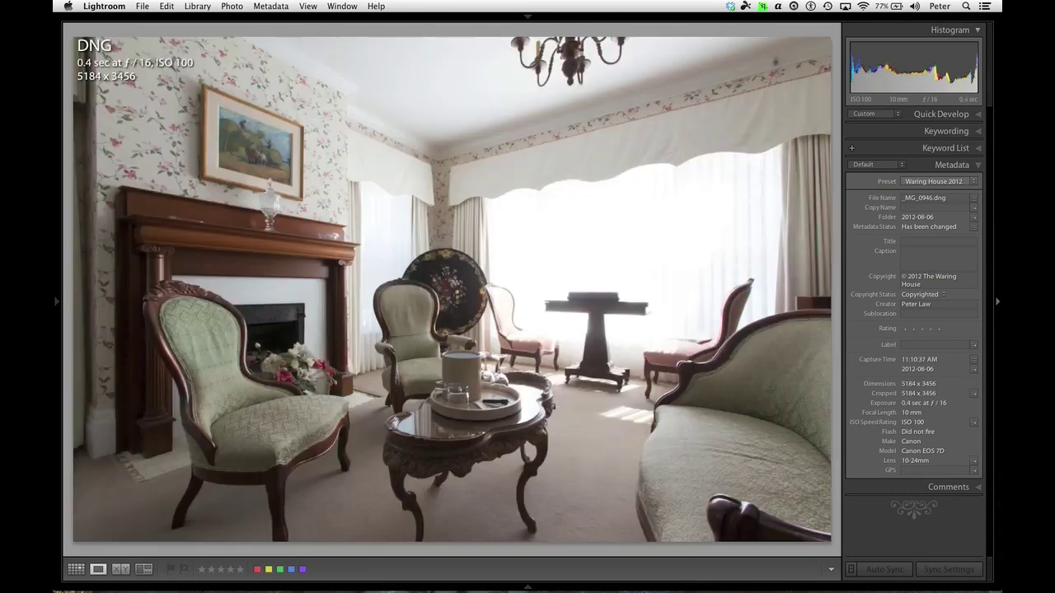
key(Left)
key(Left)
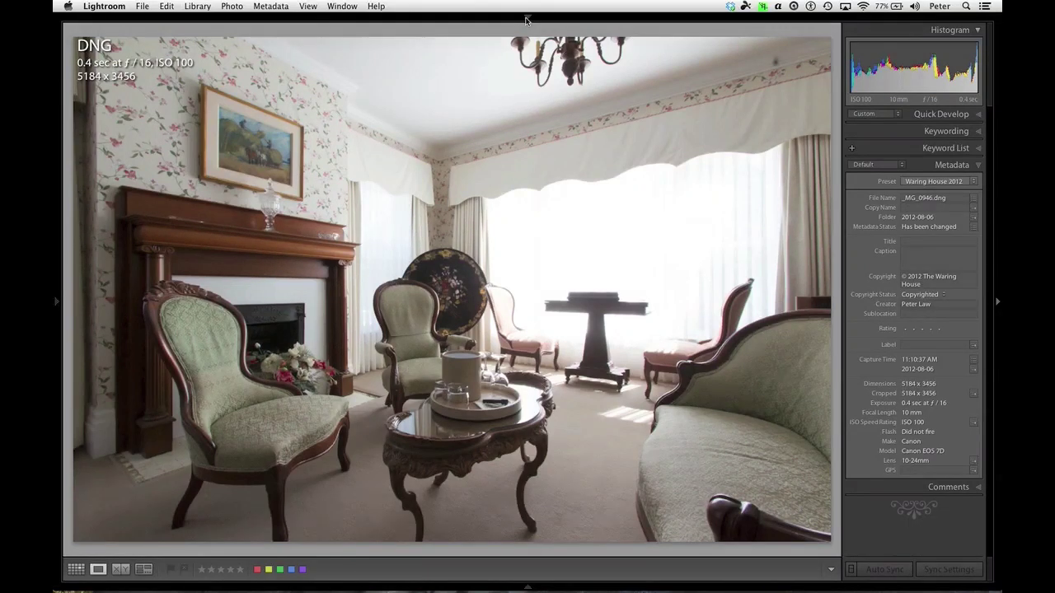
In Develop, set custom white balance from the fireplace wall (4900 temperature, +20 tint).
mouse_move(528, 18)
click(745, 37)
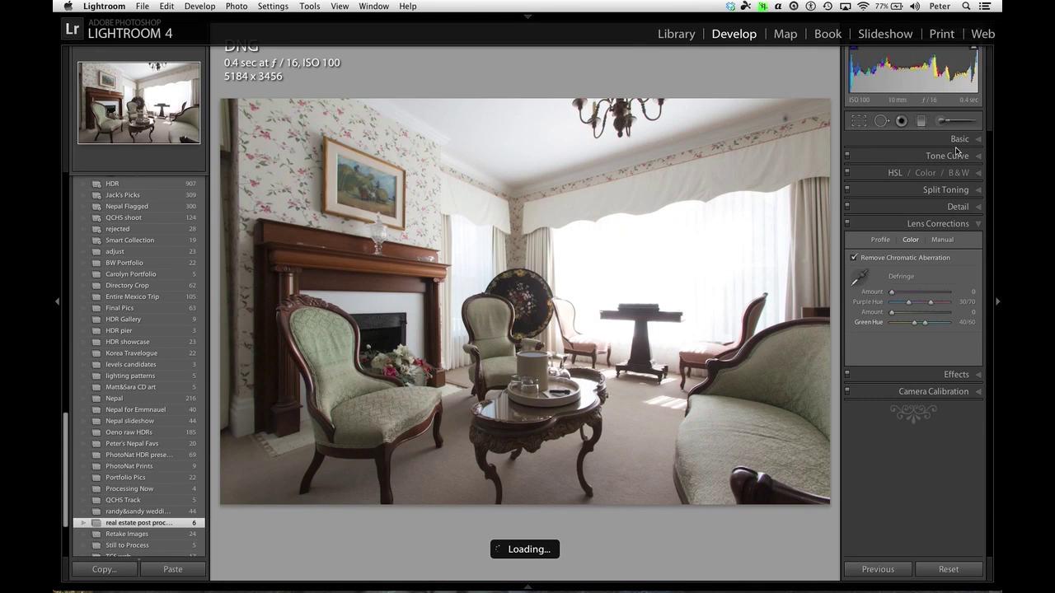
click(956, 142)
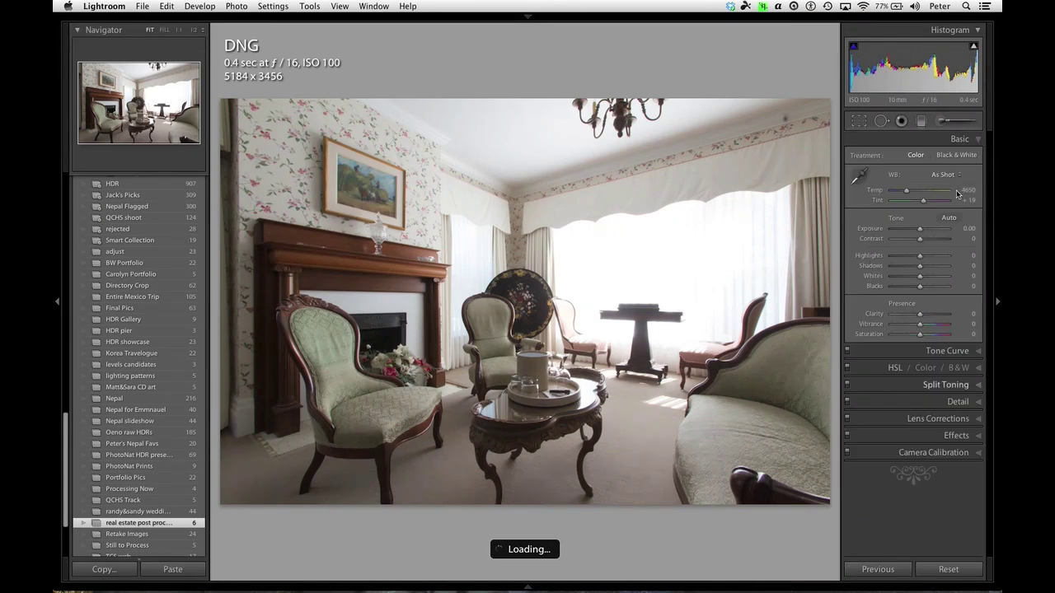
click(862, 178)
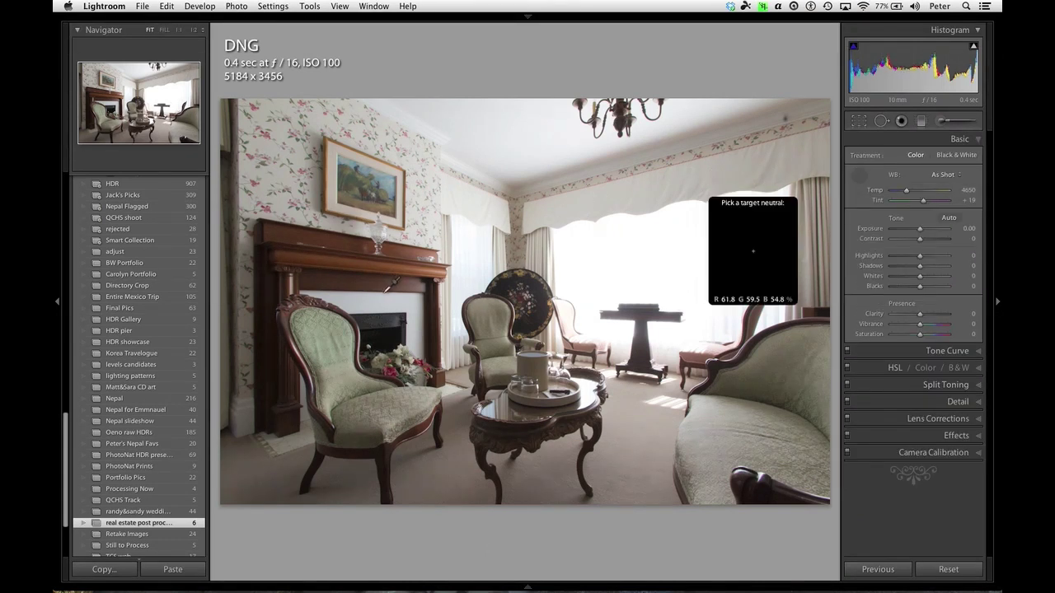
click(386, 300)
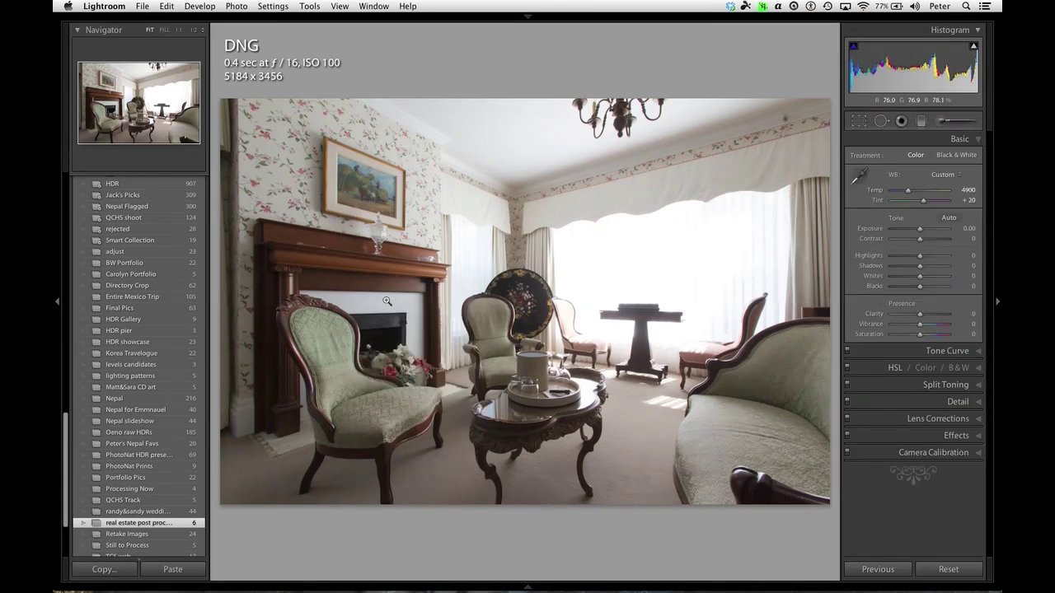
Review Tone Curve, Split Toning and Detail (sharpening 25, radius 1.0, luminance noise 14).
click(918, 139)
click(923, 156)
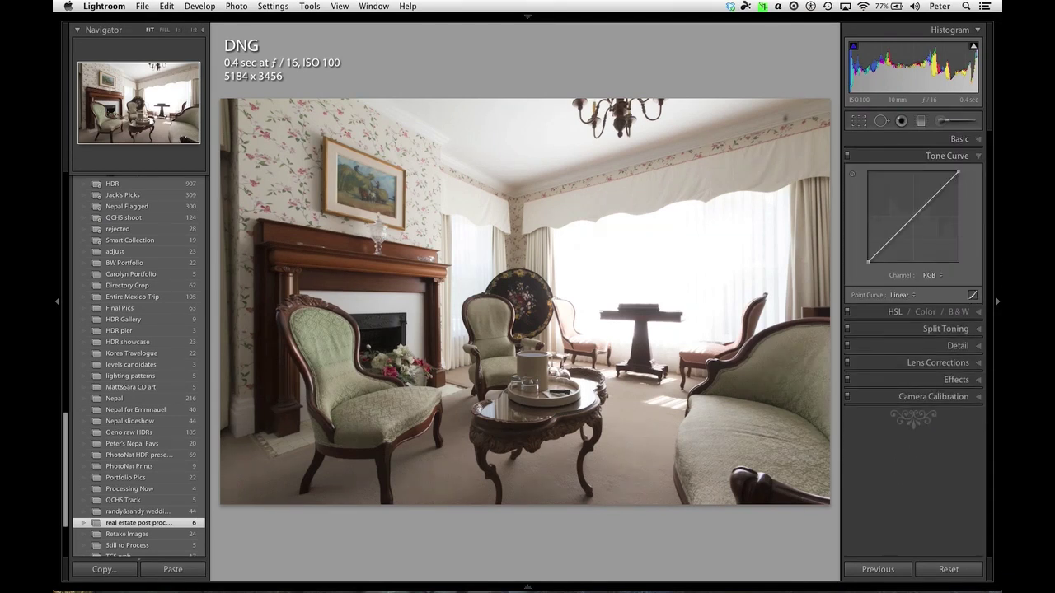
click(939, 329)
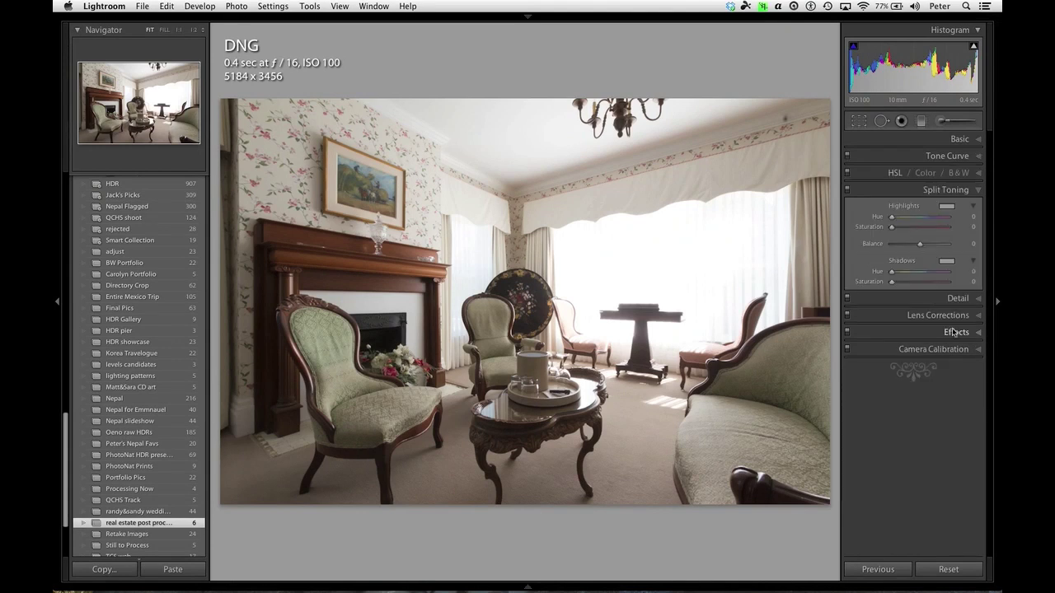
click(923, 293)
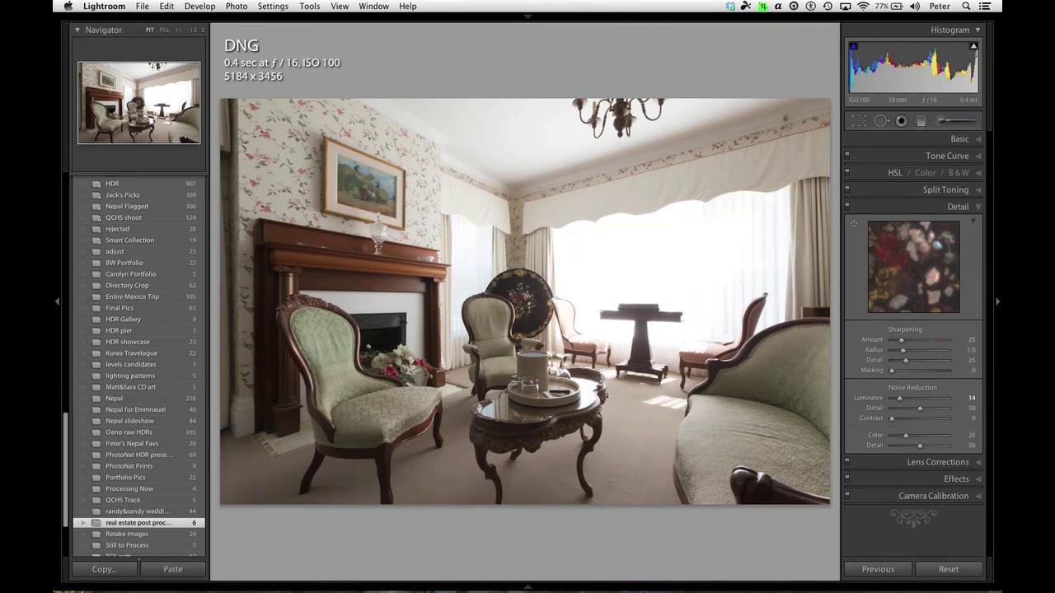
Confirm lens profile corrections are enabled with Tamron as maker, plus chromatic aberration removal.
click(956, 206)
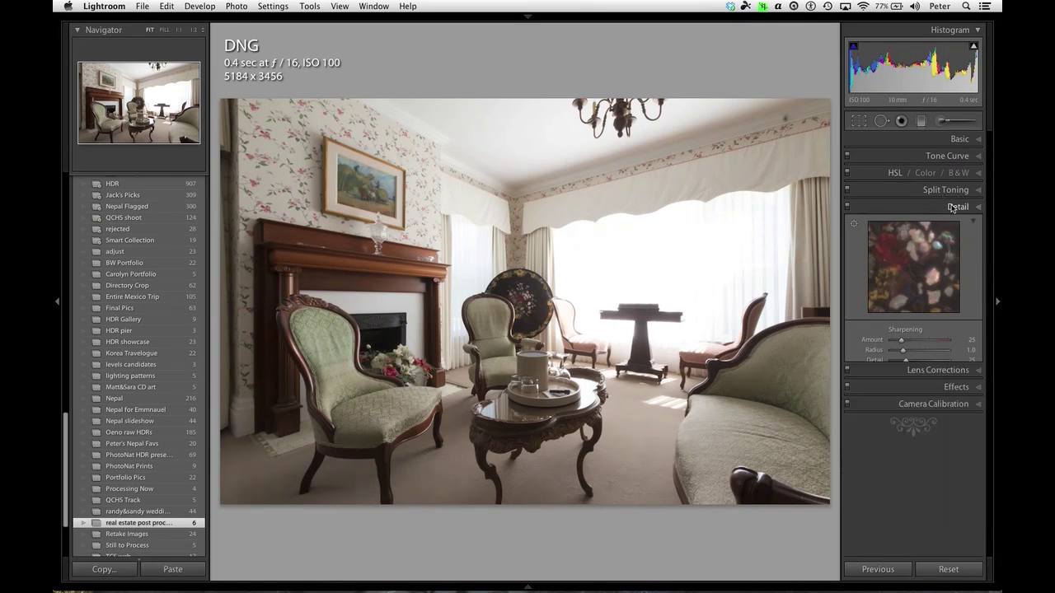
click(946, 224)
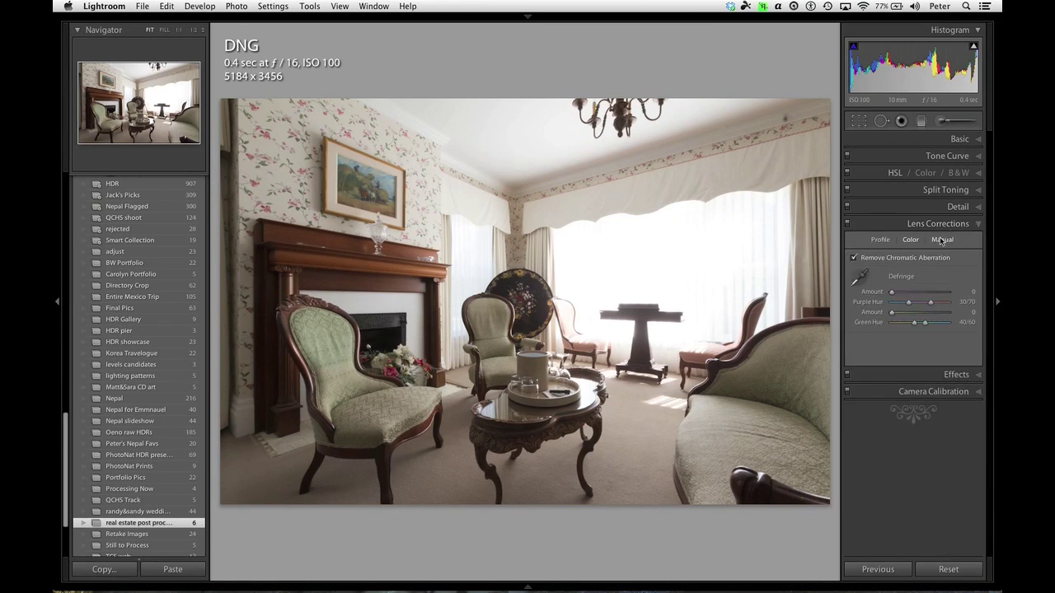
click(880, 240)
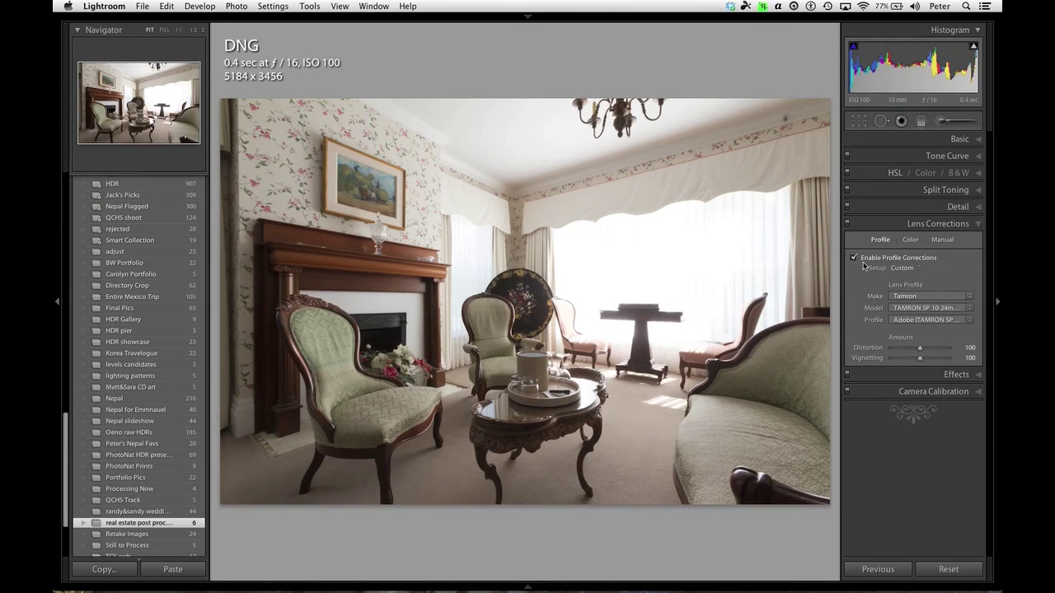
click(970, 295)
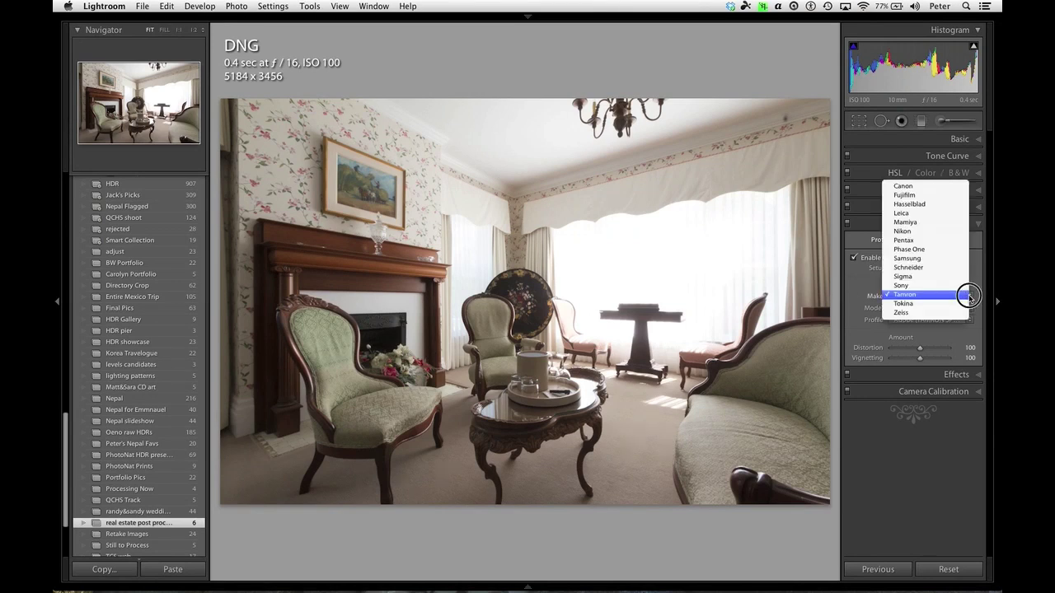
click(969, 295)
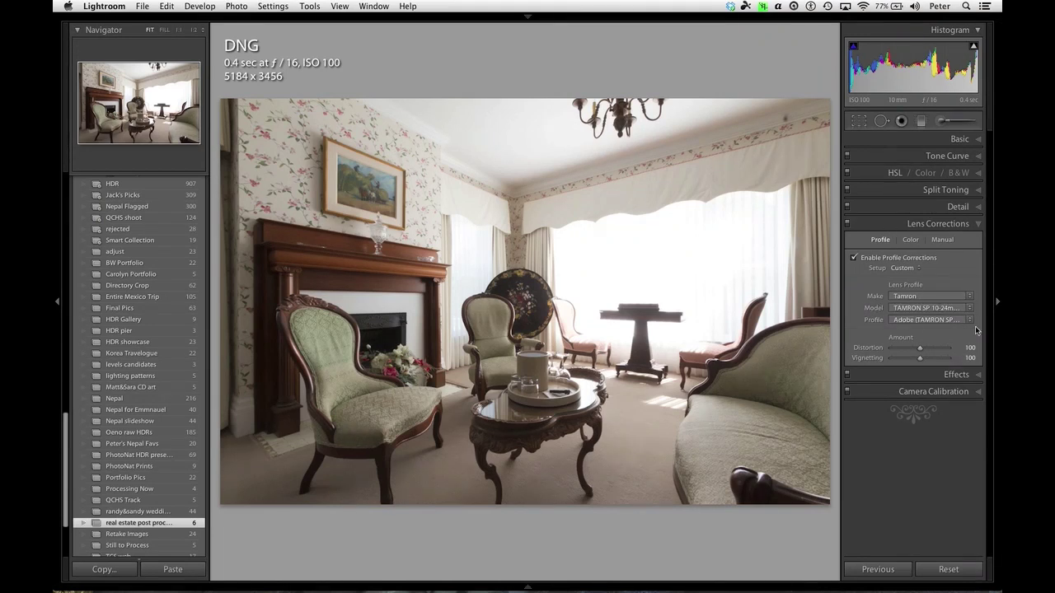
click(912, 240)
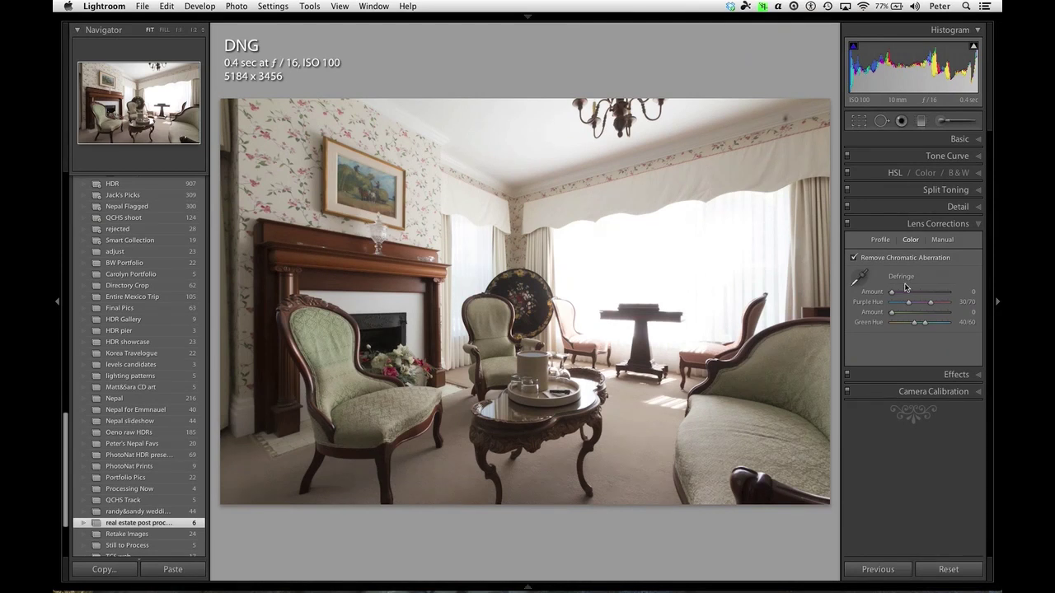
Check the Effects and Camera Calibration panels, then reveal the module list.
click(953, 224)
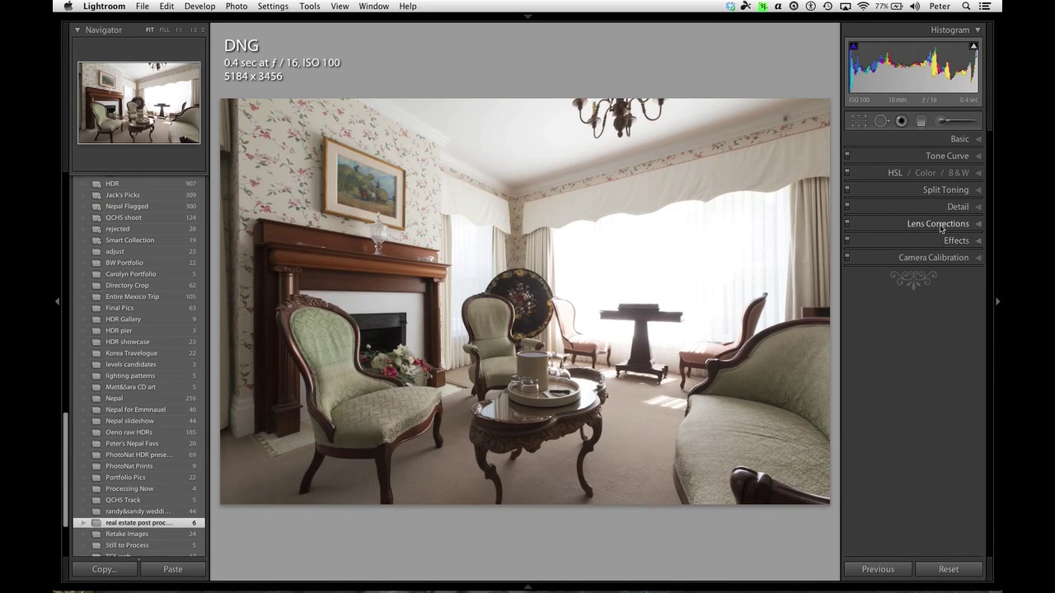
click(957, 242)
click(958, 242)
click(958, 242)
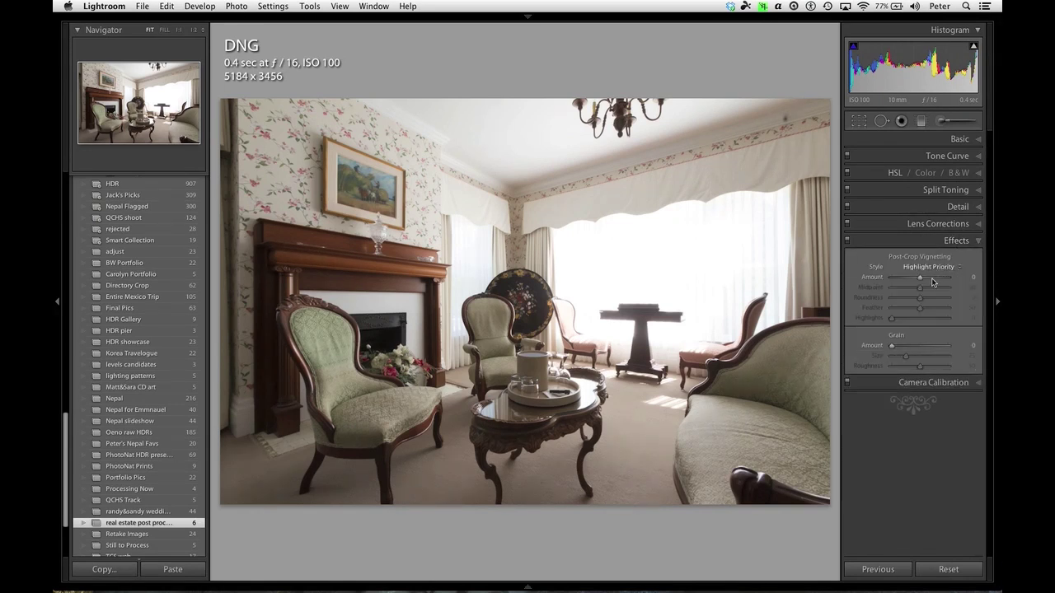
click(956, 241)
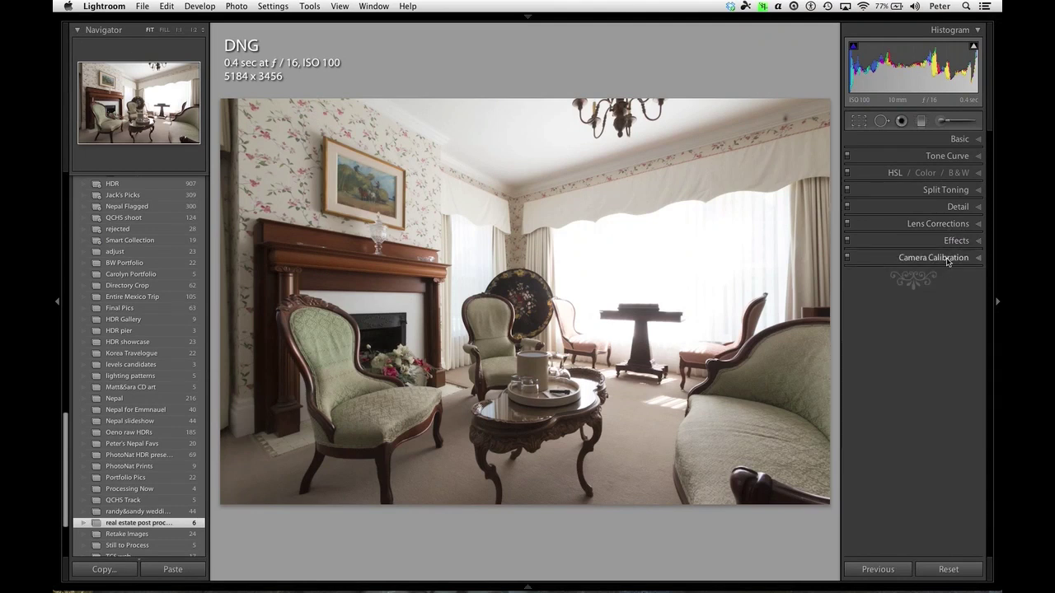
click(954, 265)
click(952, 259)
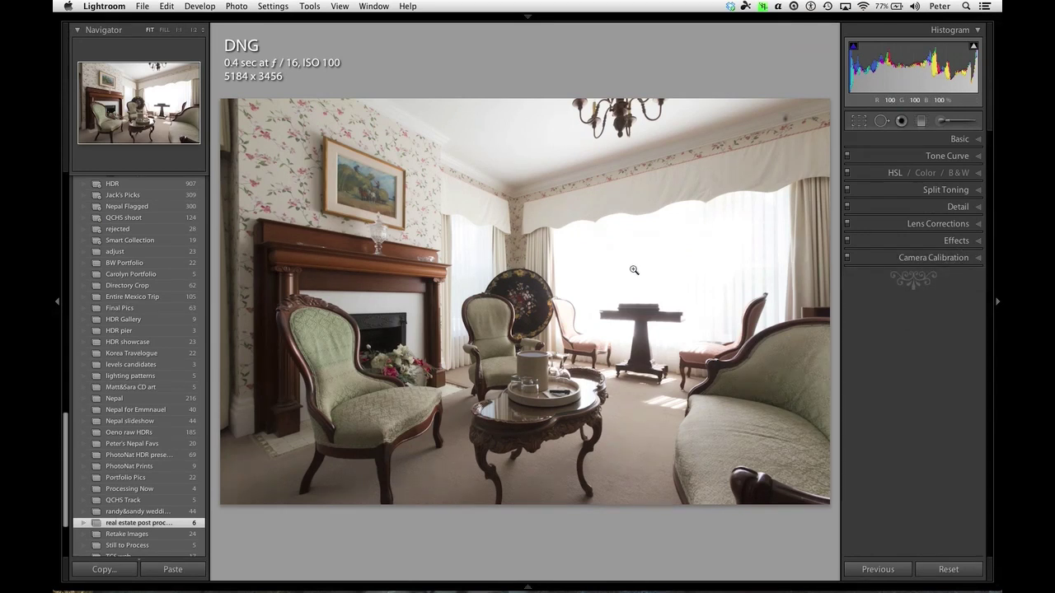
click(526, 16)
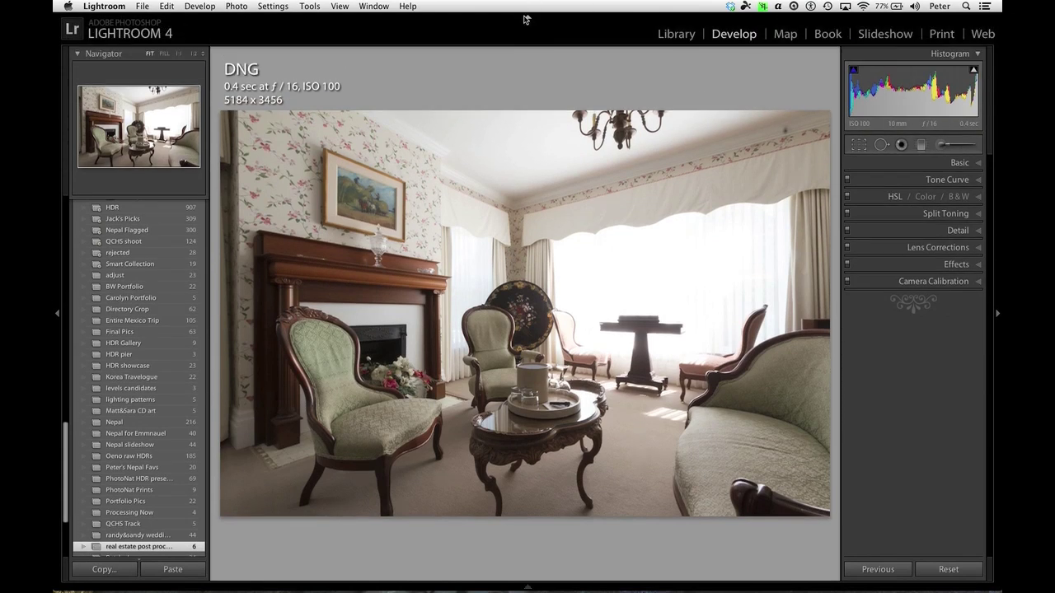
Select all six bracketed DNGs in the Library grid and synchronize every develop setting to them.
click(676, 34)
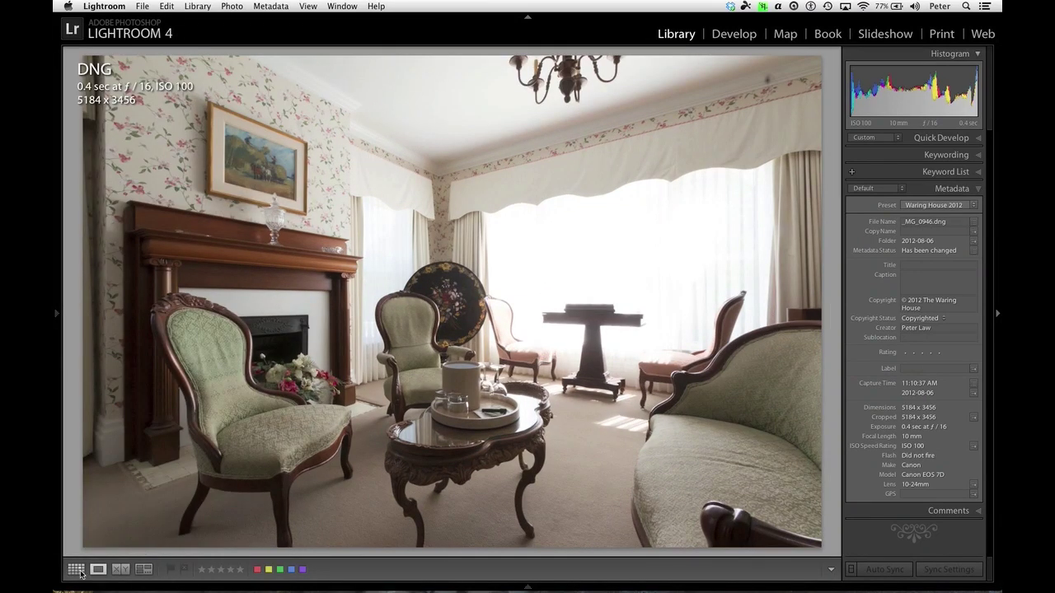
click(75, 569)
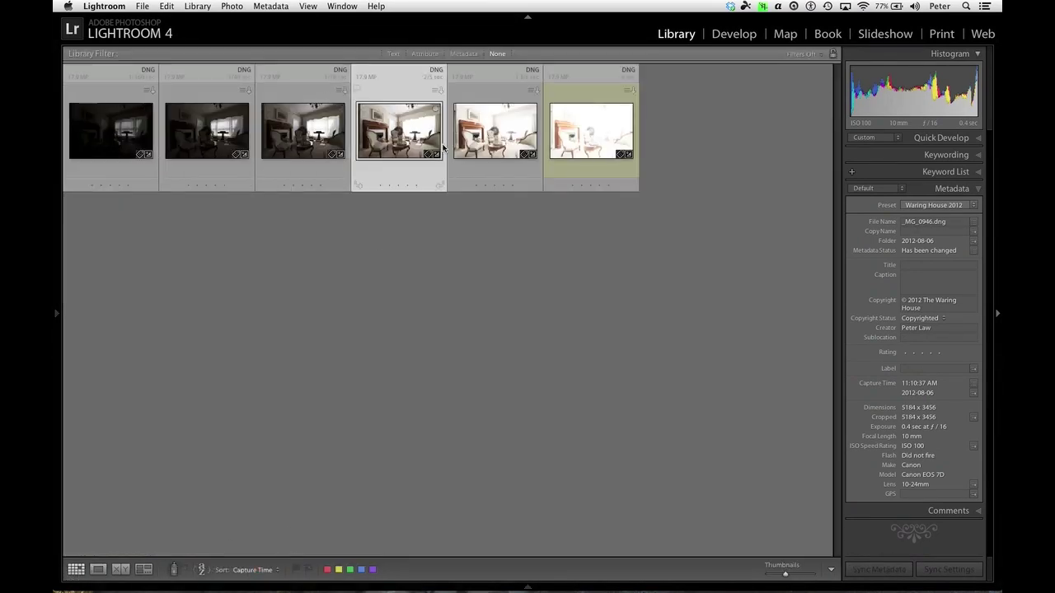
shift+click(98, 132)
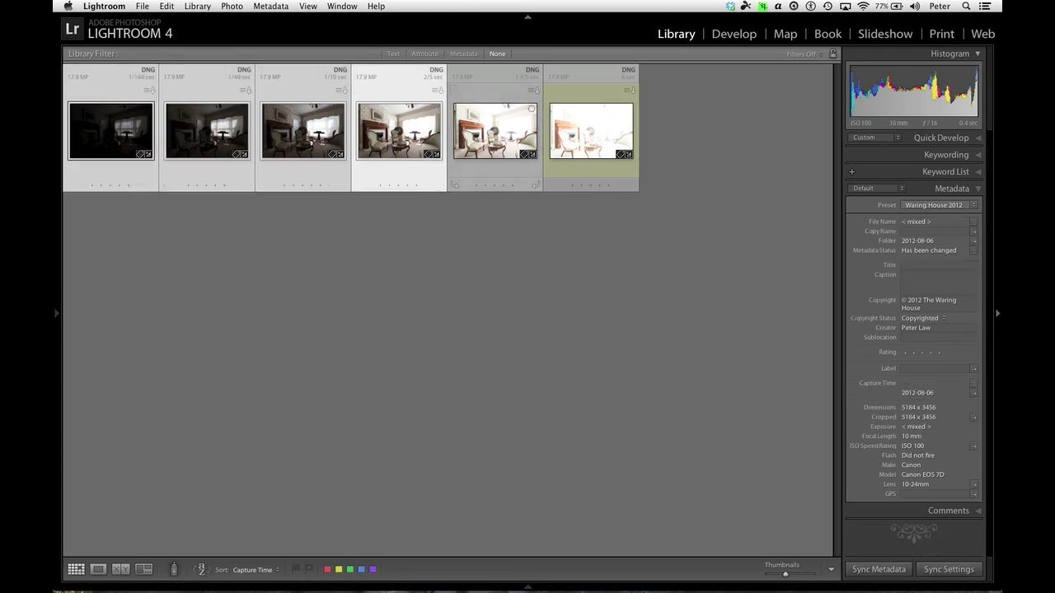
super+click(483, 127)
super+click(591, 136)
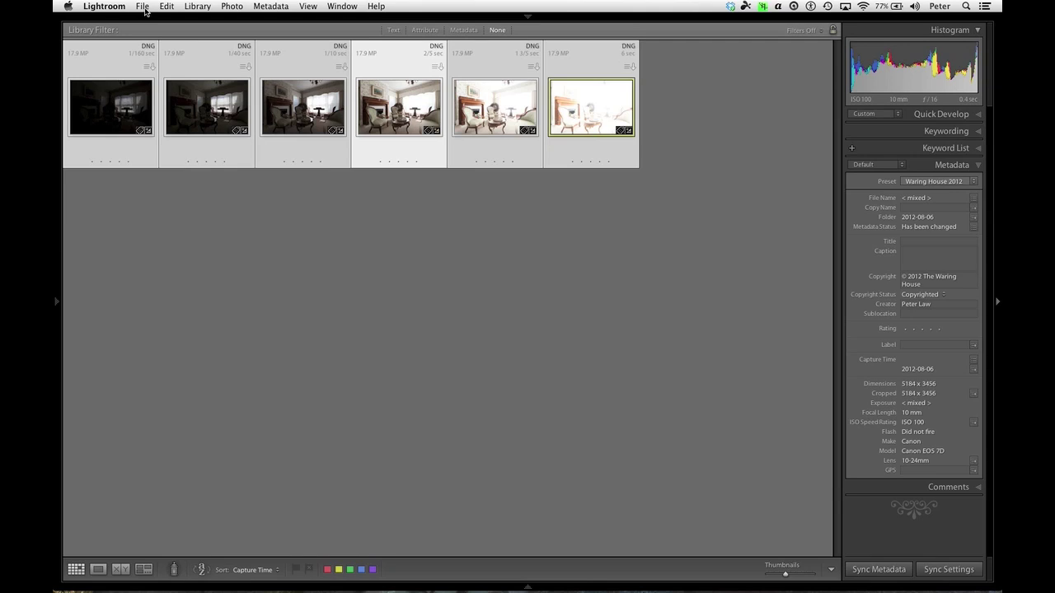
key(super+shift+s)
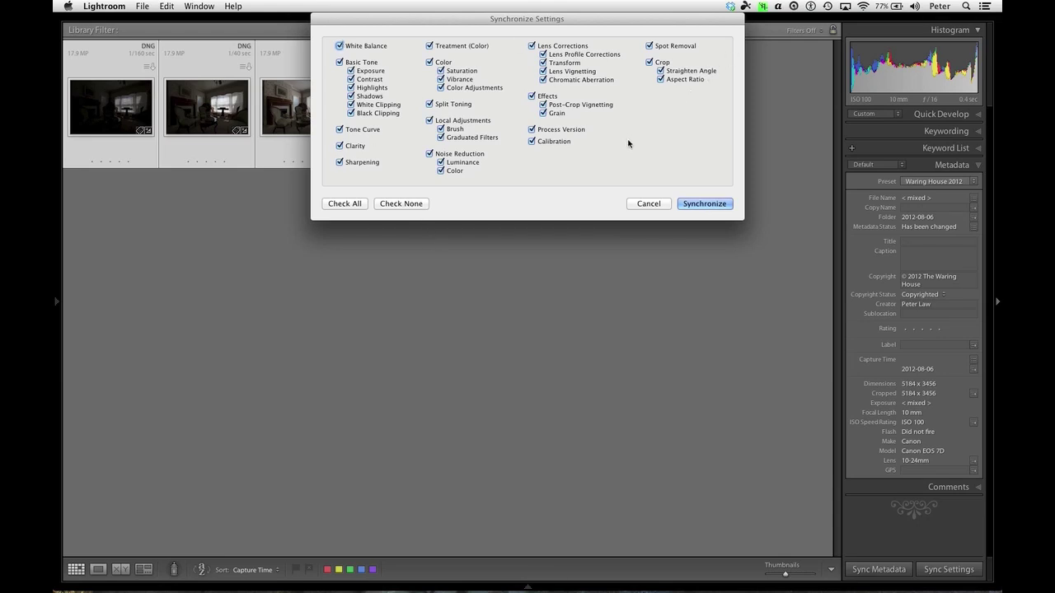
click(725, 203)
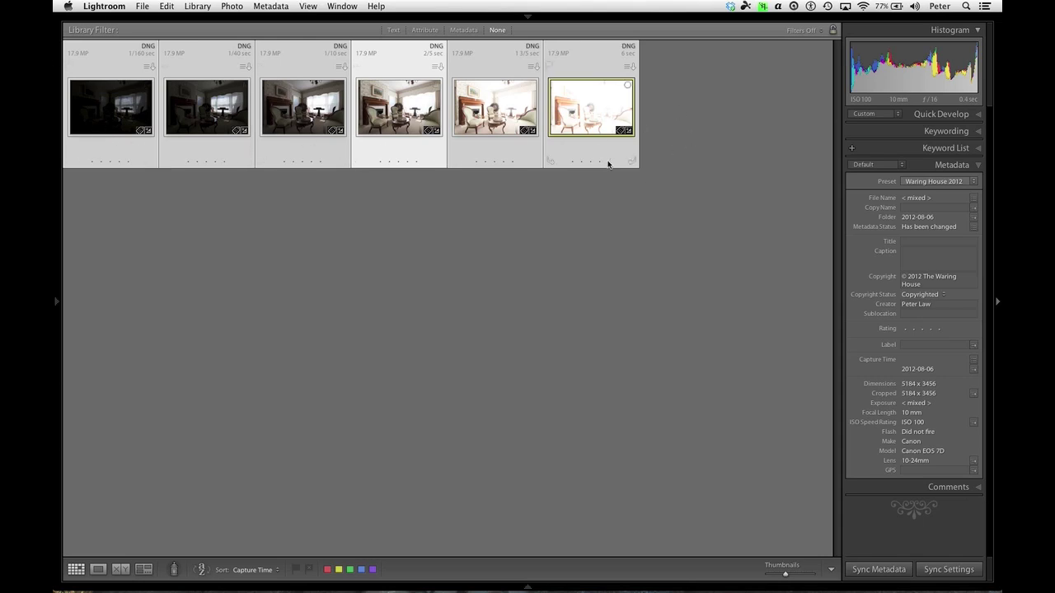
right_click(587, 115)
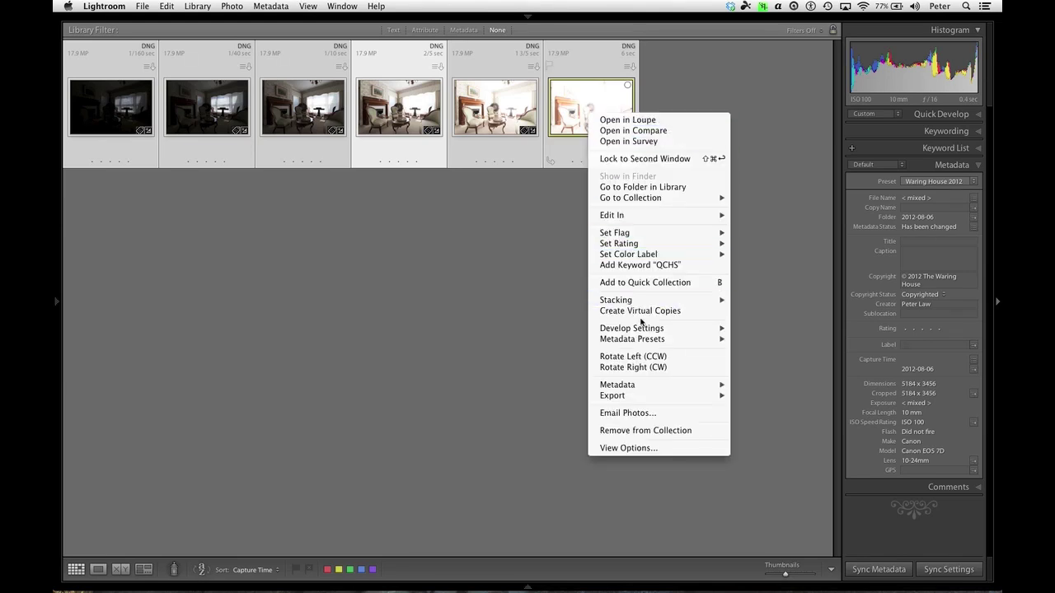
mouse_move(638, 402)
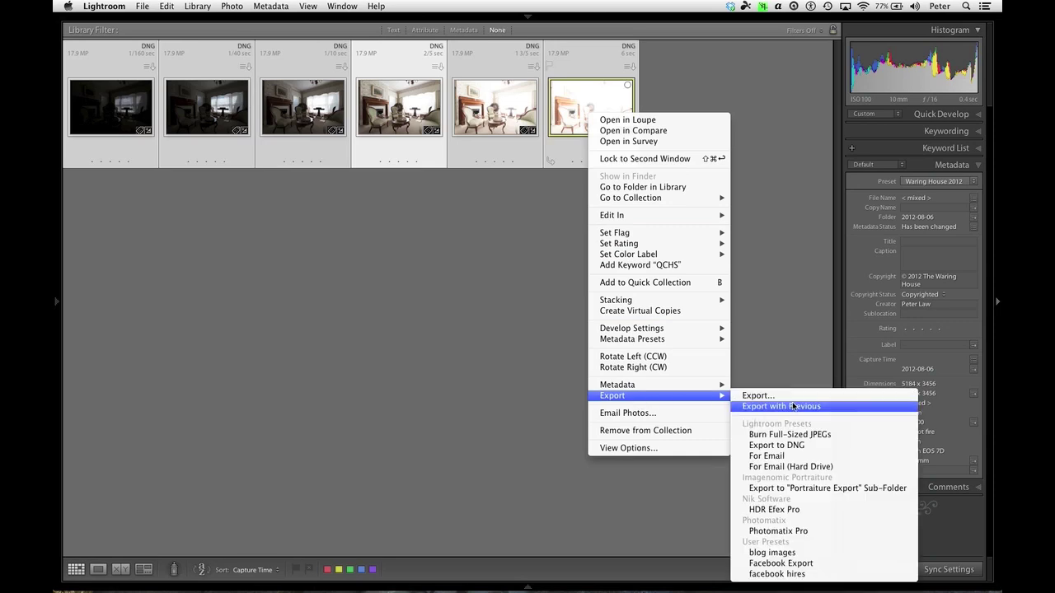
click(788, 531)
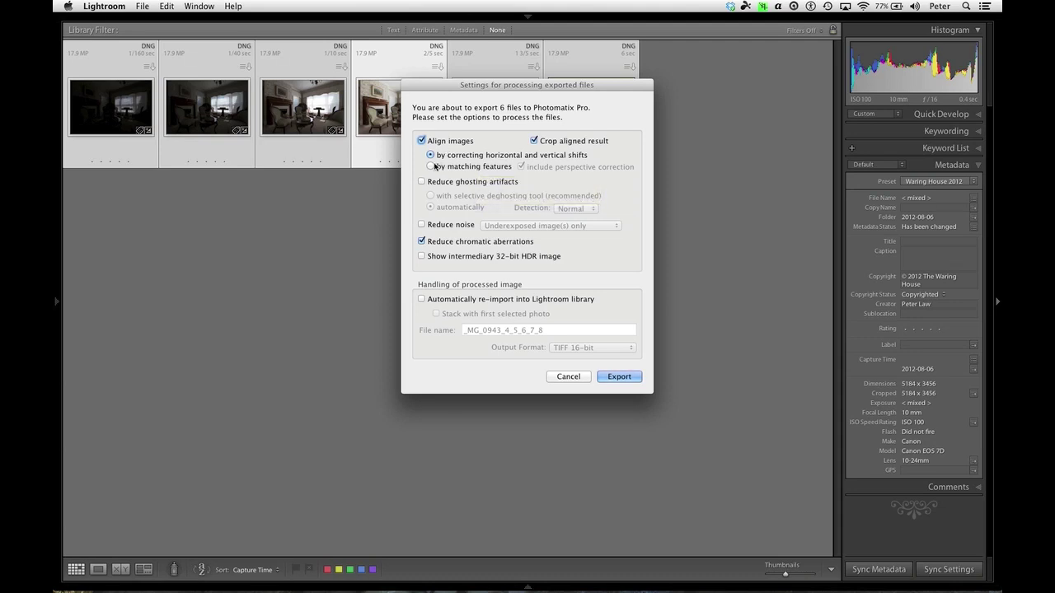
click(430, 164)
click(430, 155)
click(430, 166)
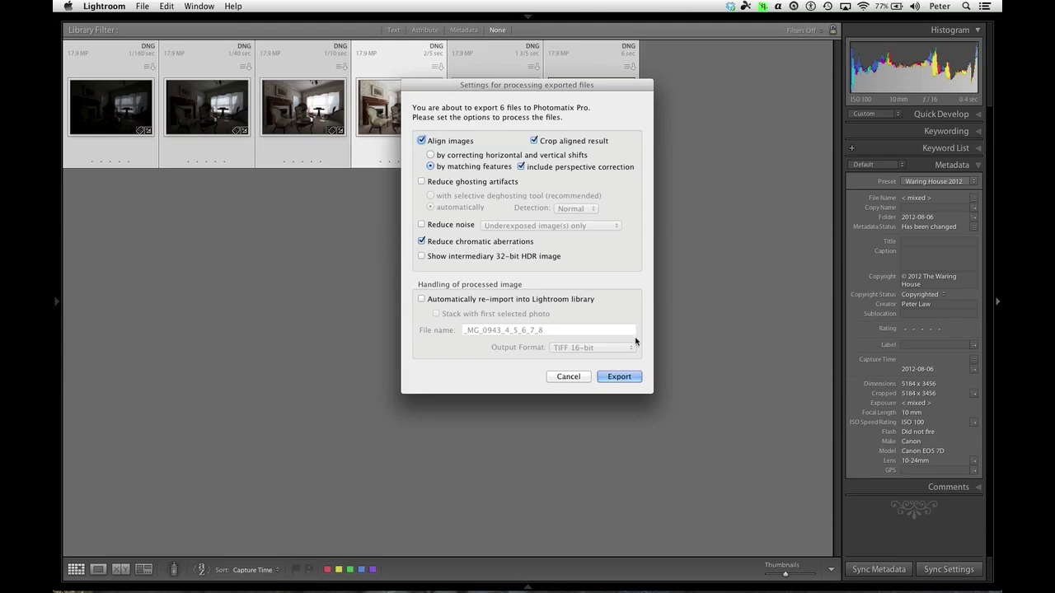
click(569, 378)
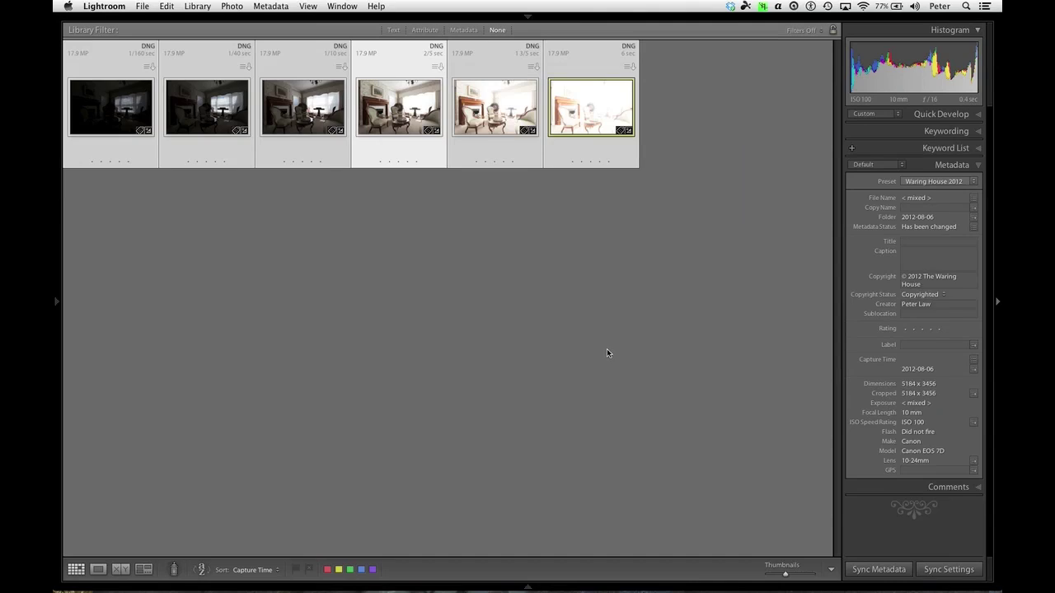
In Photomatix Pro, close Presets, fit the merged preview, and try Tone Mapping Details Enhancer.
key(super+Tab)
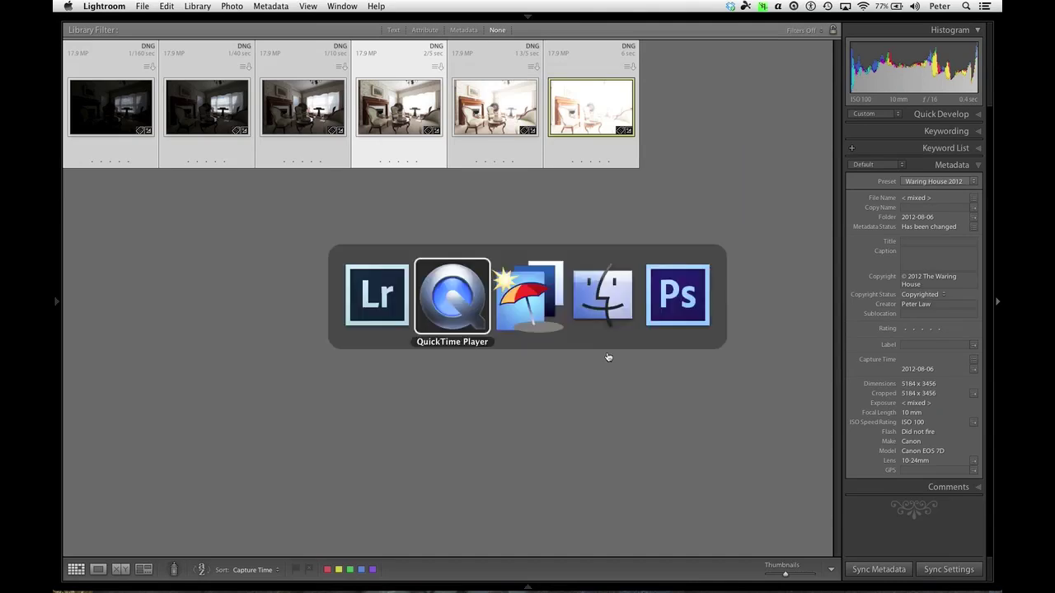
key(super+Tab)
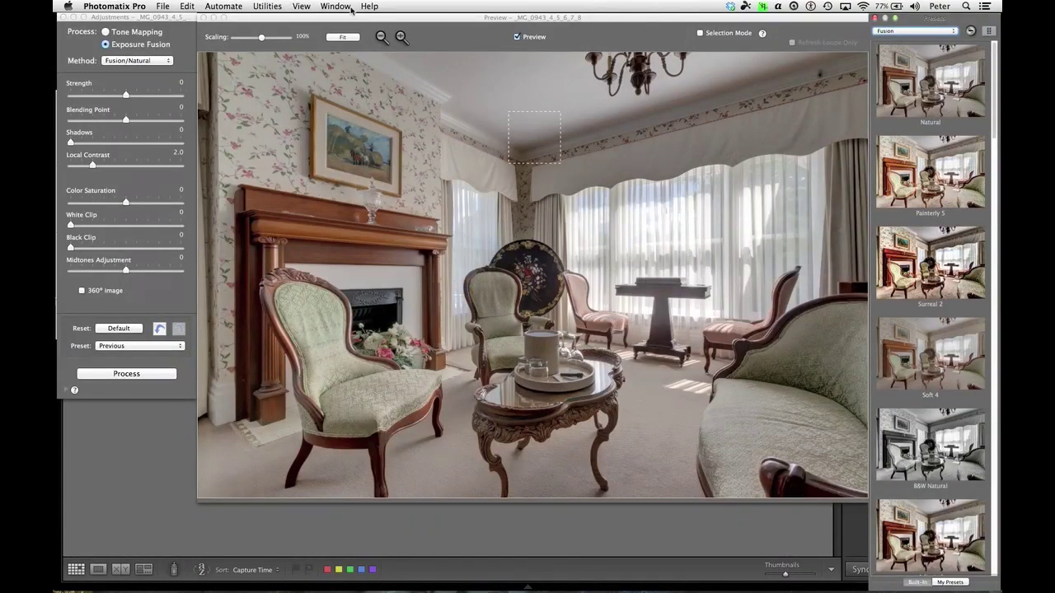
drag(362, 15, 369, 26)
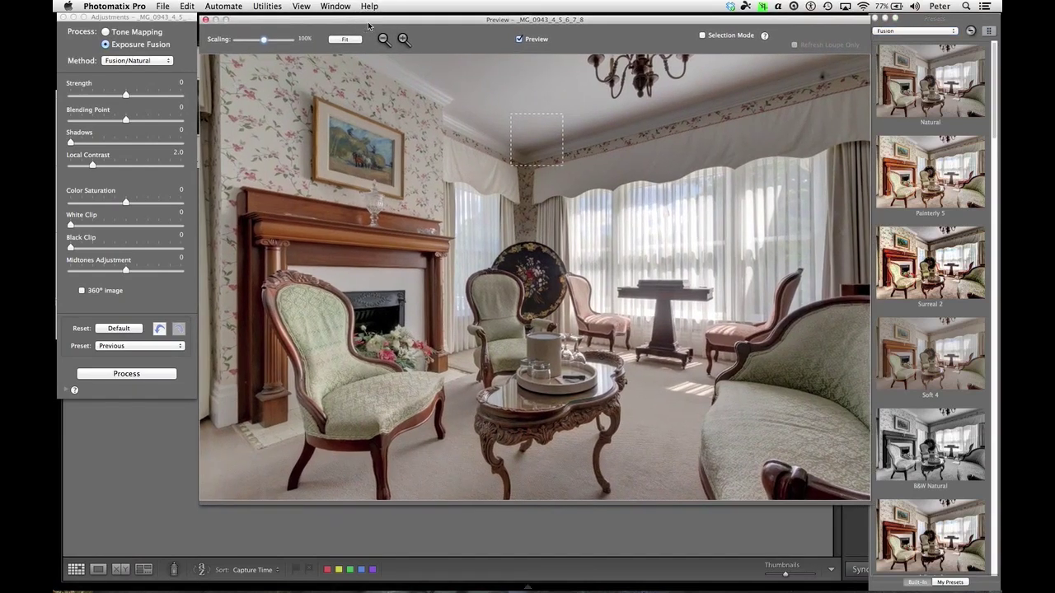
click(906, 18)
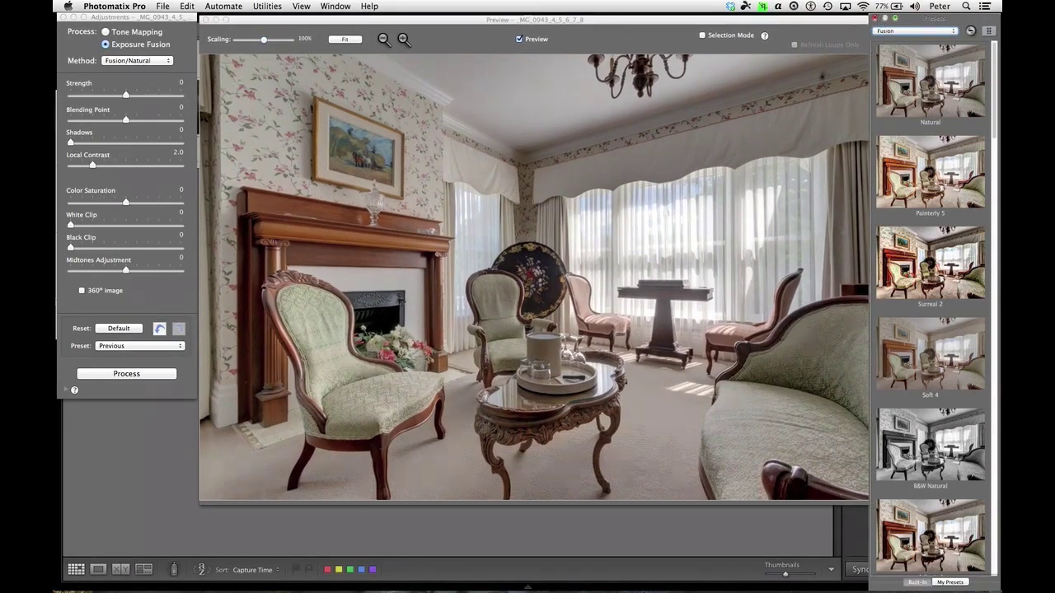
click(875, 19)
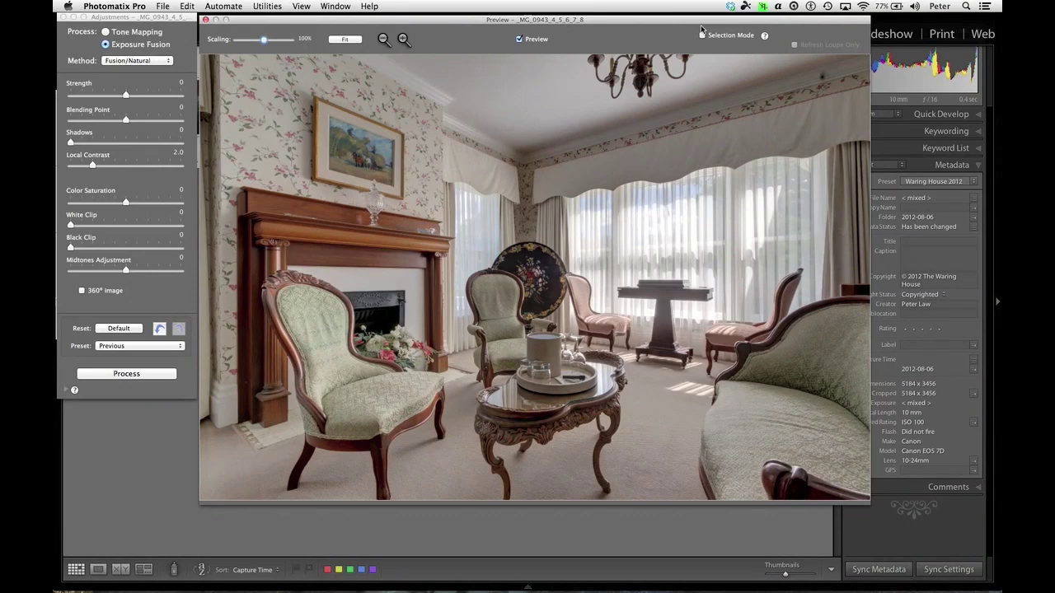
click(338, 39)
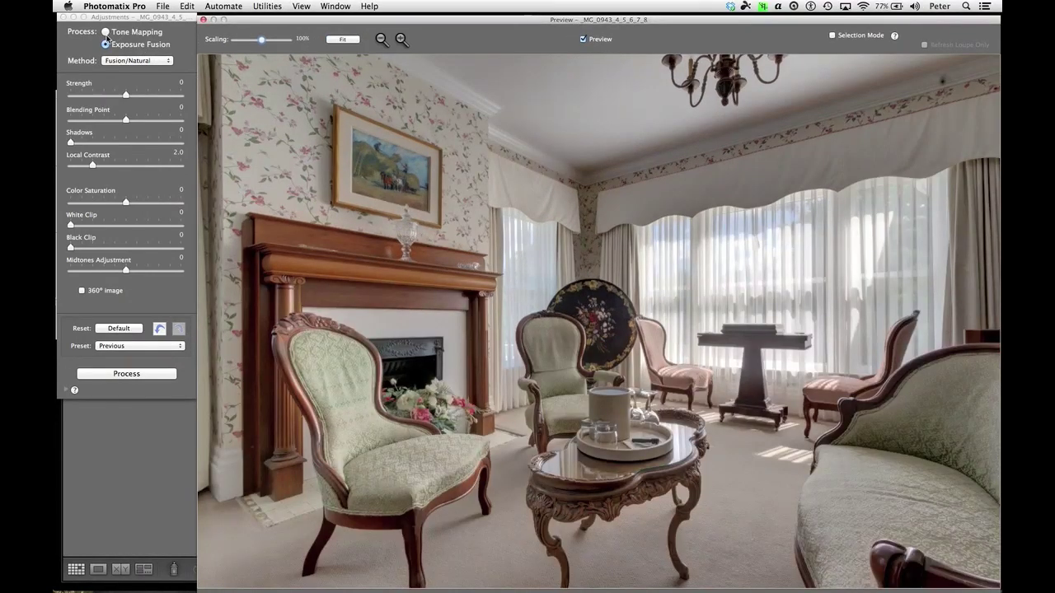
click(105, 32)
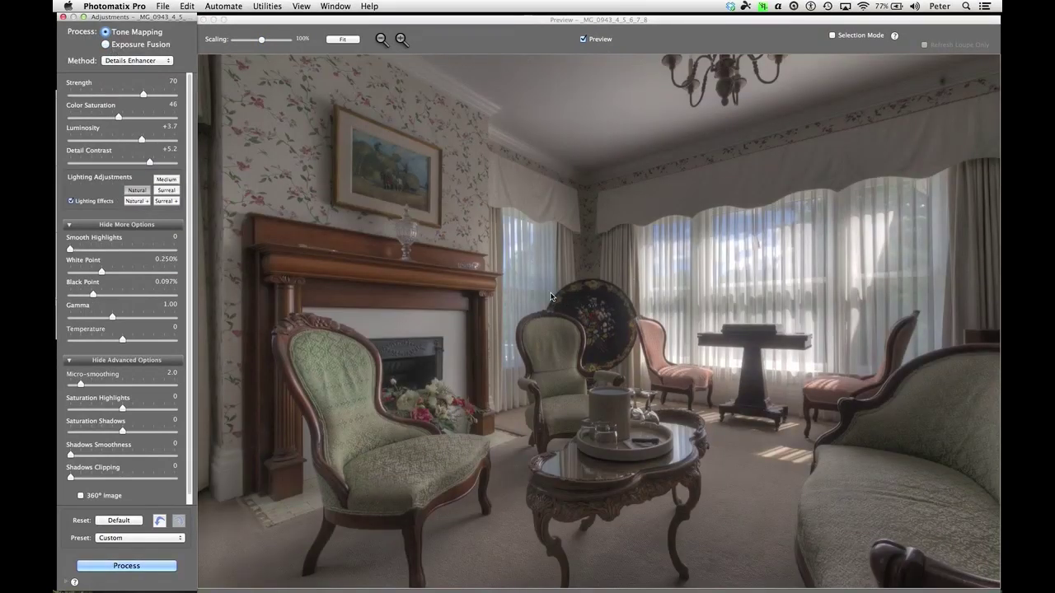
Switch to Exposure Fusion, test Blending Point at -2.6 and -2.3, then reset it to 0.0.
click(105, 45)
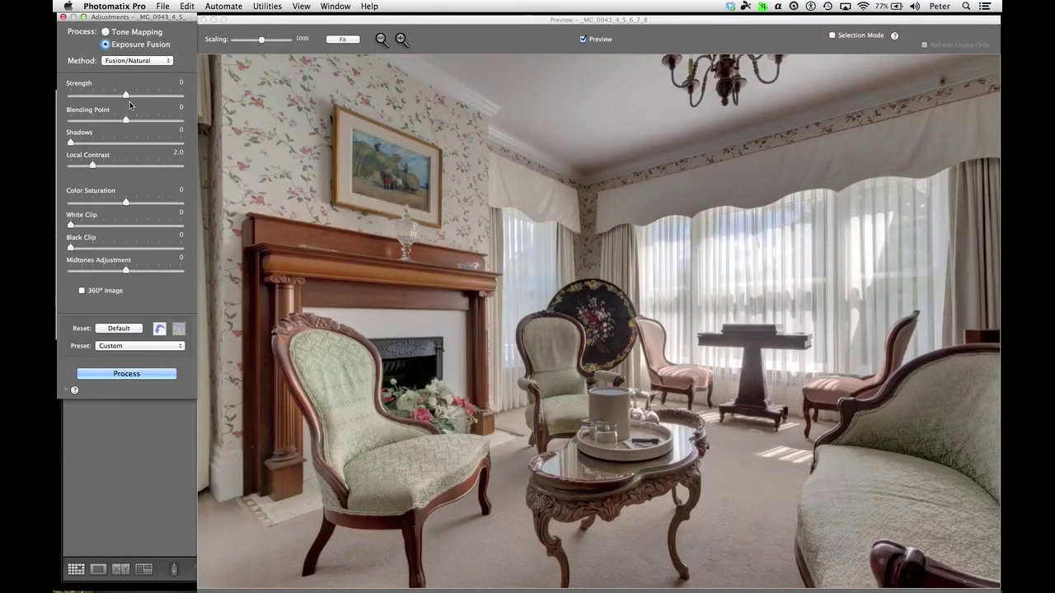
click(139, 332)
drag(128, 124, 112, 124)
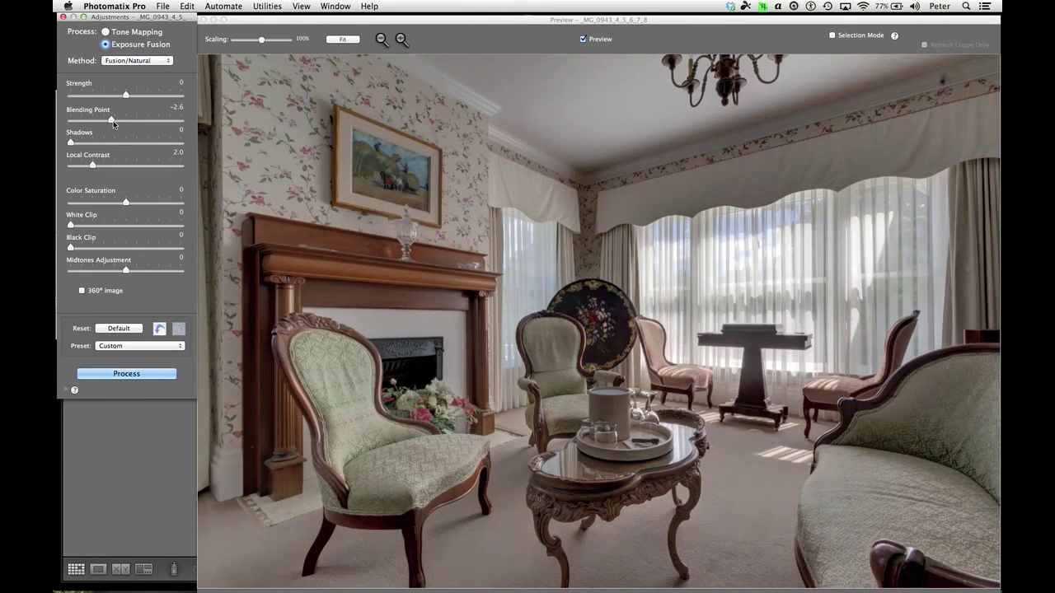
drag(113, 123, 122, 121)
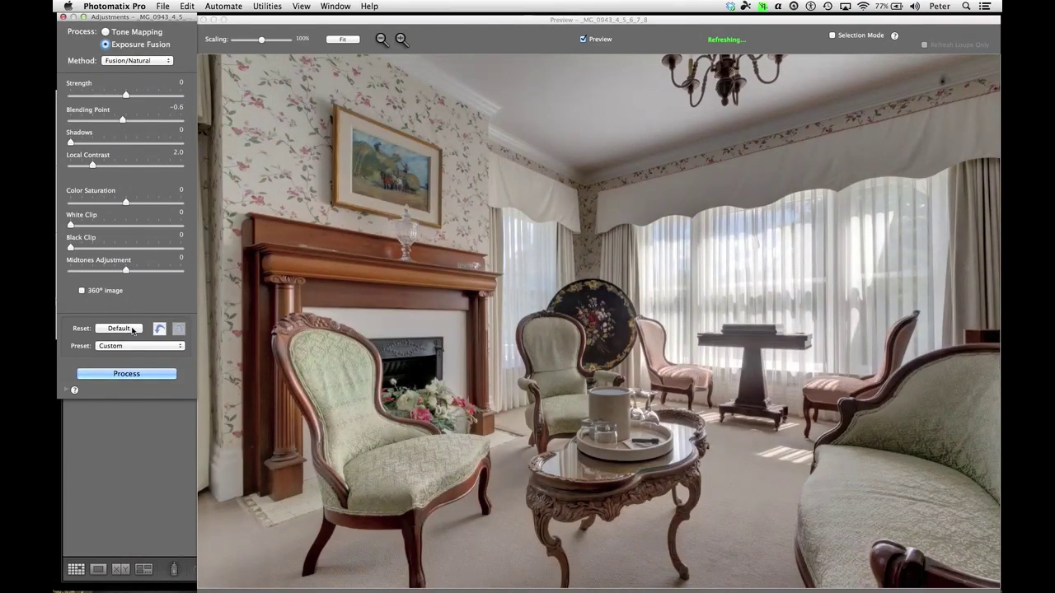
click(133, 329)
click(122, 6)
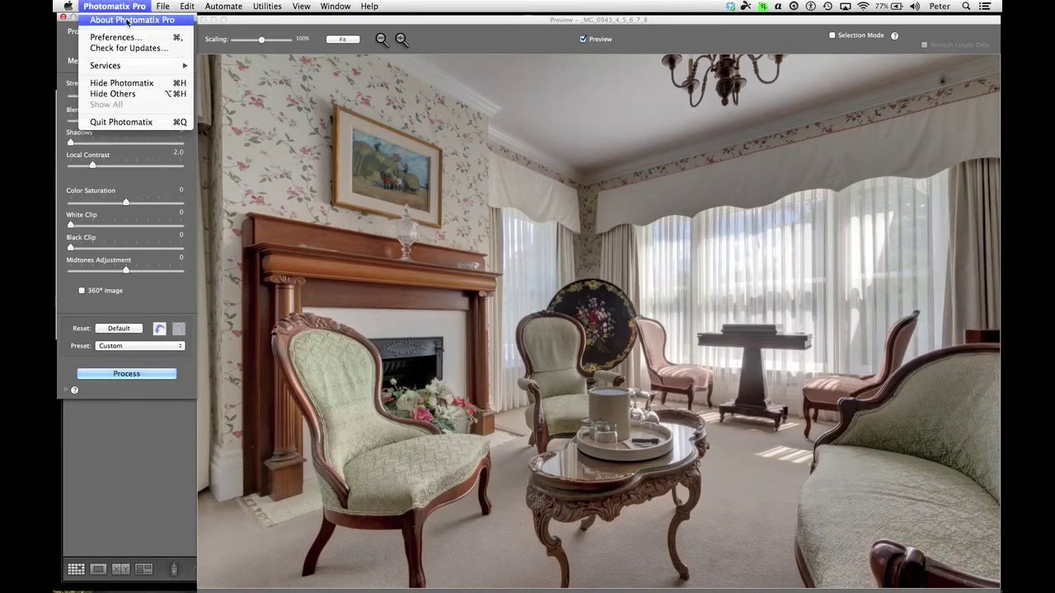
click(124, 23)
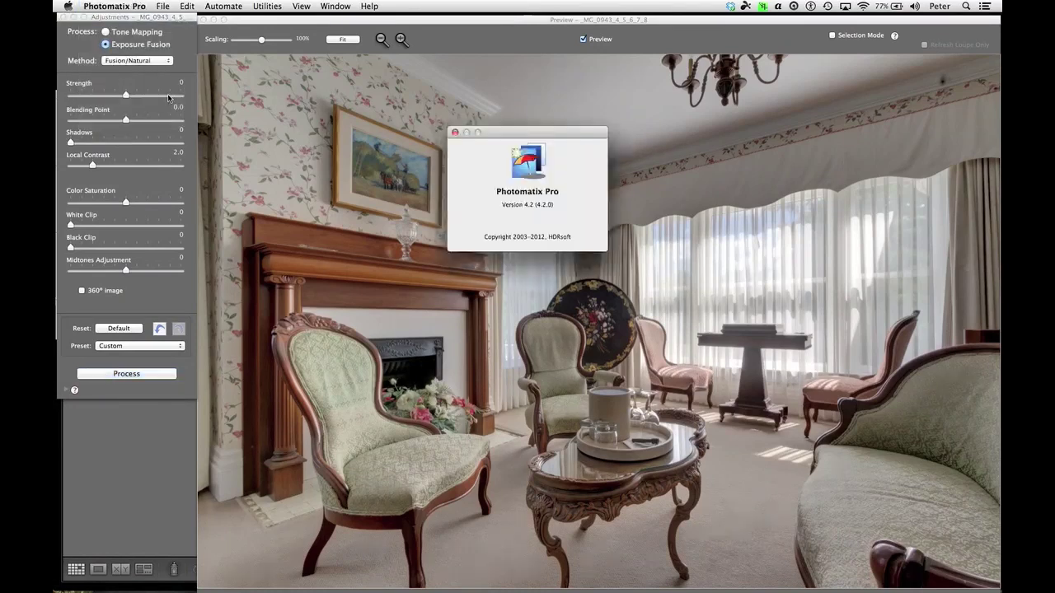
click(455, 133)
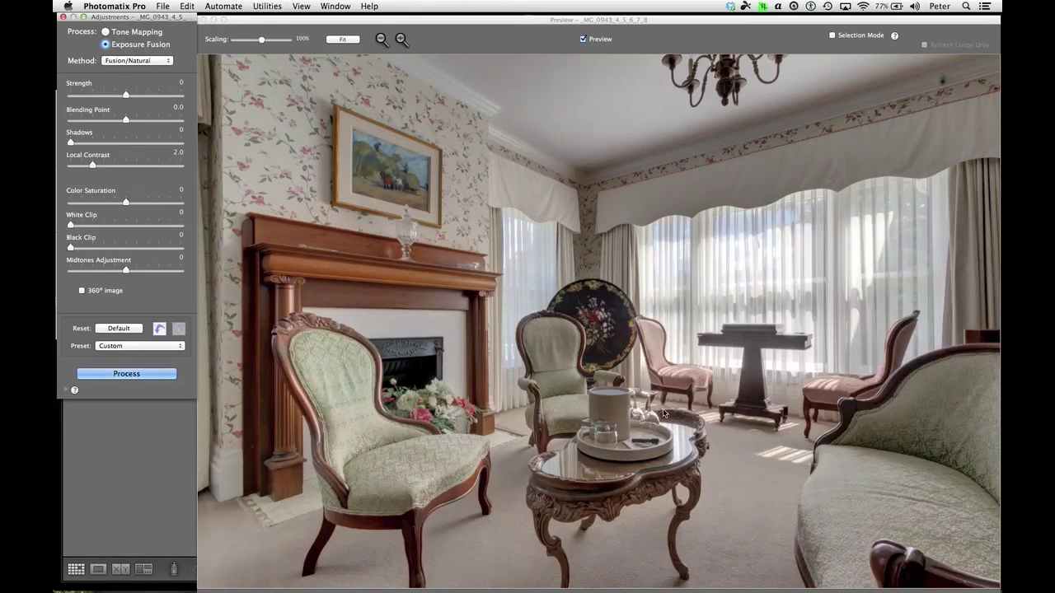
Process the fusion into the full image _MG_0943_4_5_6_7_8_fused.
click(114, 374)
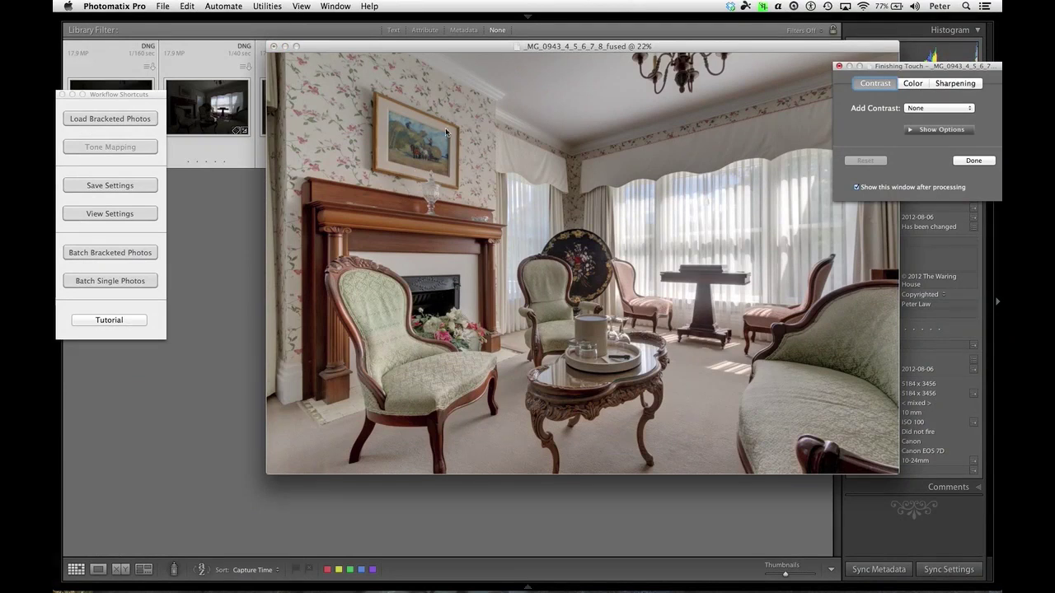
Move the fused image and Finishing Touch windows aside and finish without extra touches.
drag(530, 46, 397, 29)
drag(932, 73, 829, 65)
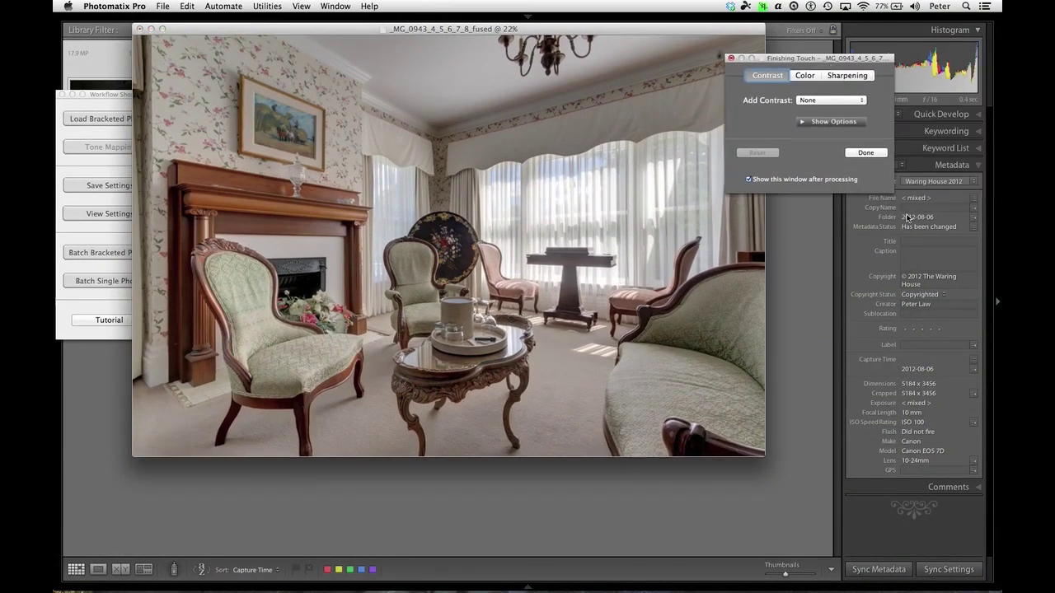
click(879, 161)
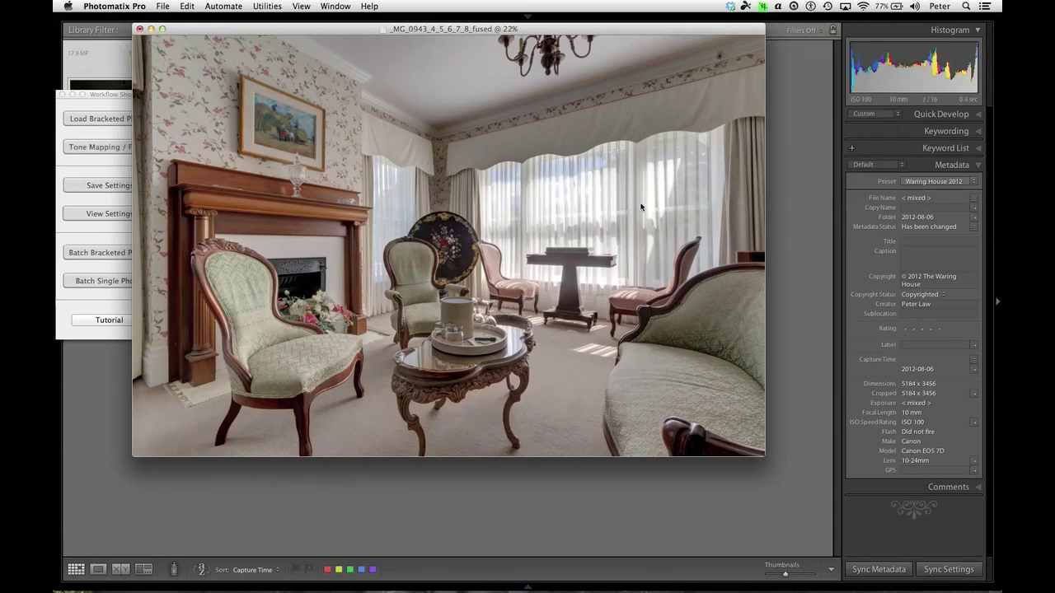
Save the fused image as 16-bit TIFF 'sitting room', close it, and return to Lightroom.
key(super+s)
text(s)
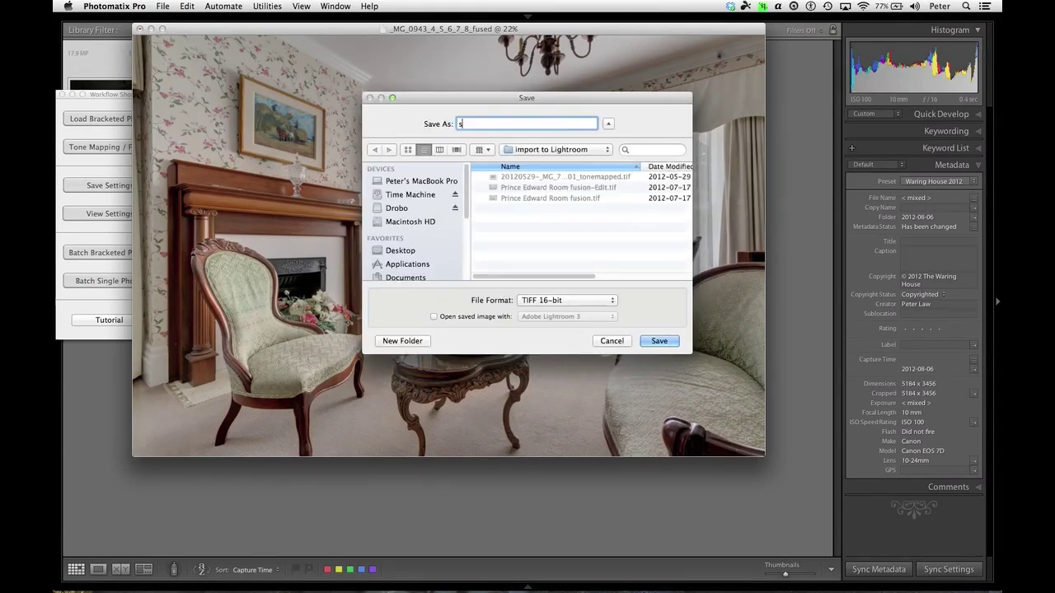
text(itting room)
key(super+d)
key(Return)
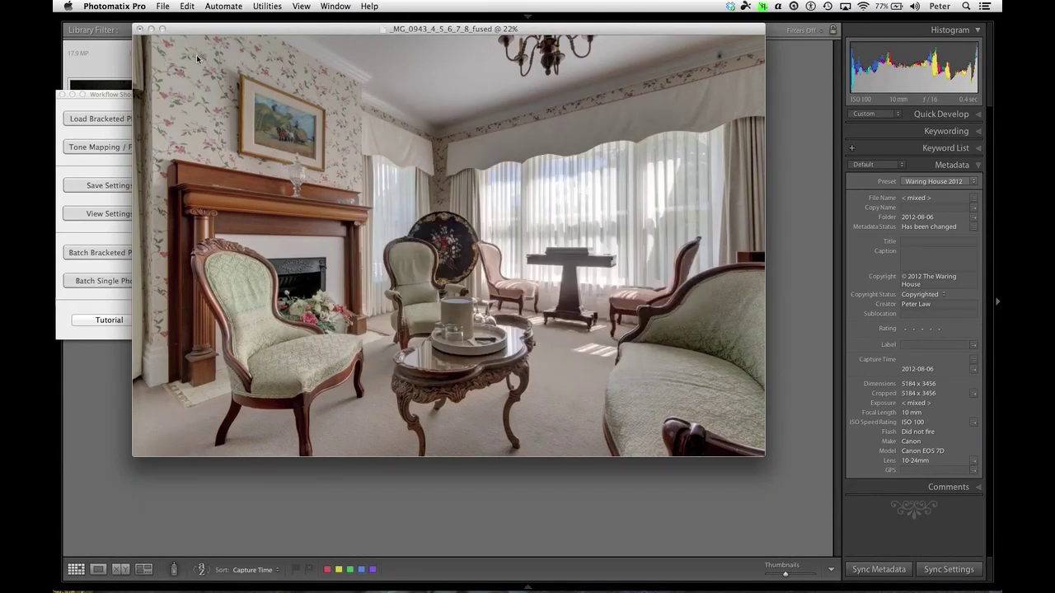
click(140, 28)
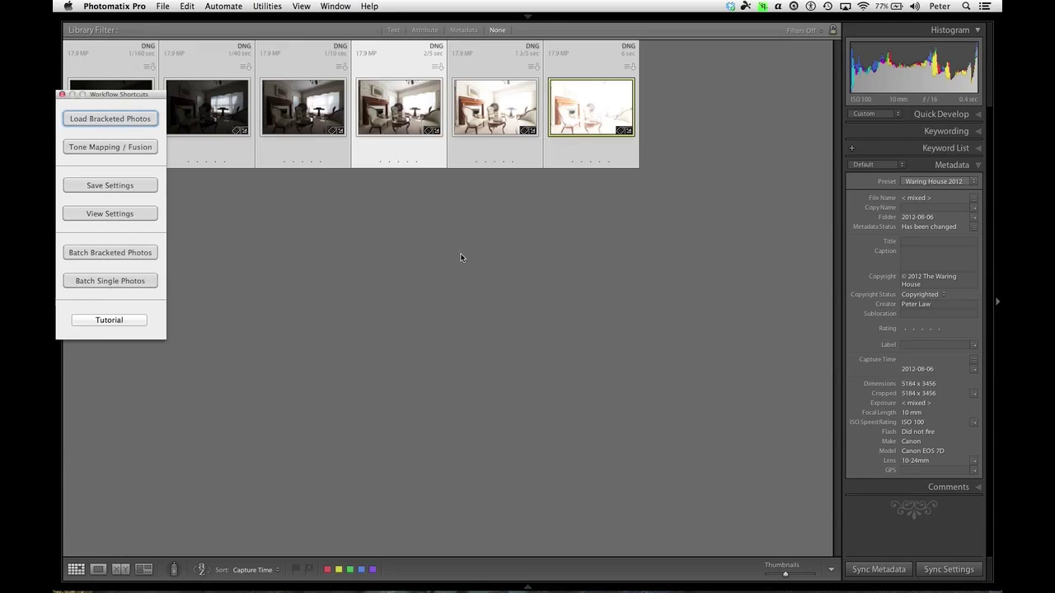
key(super+Tab)
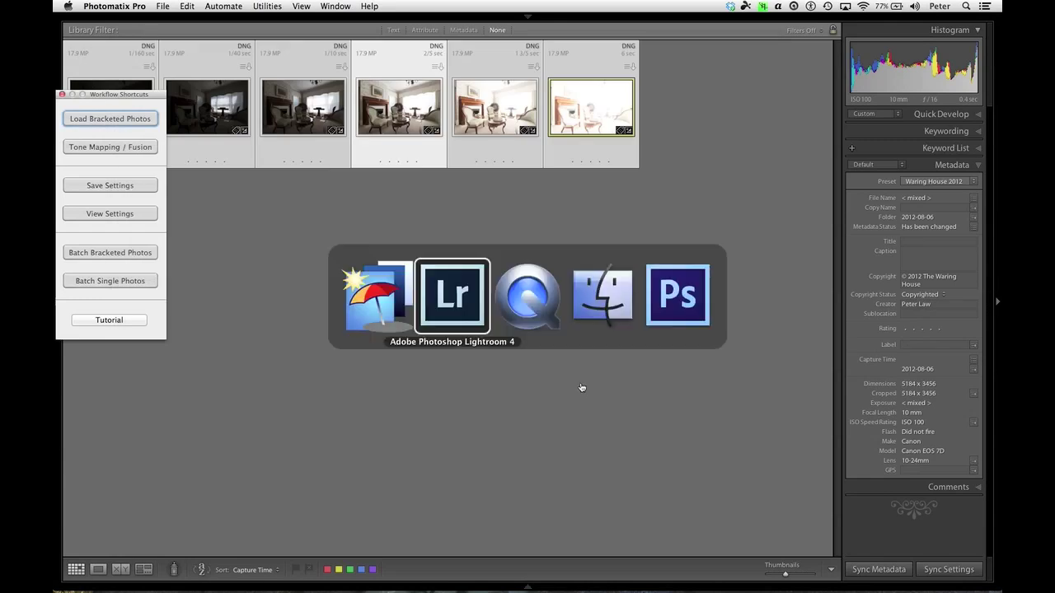